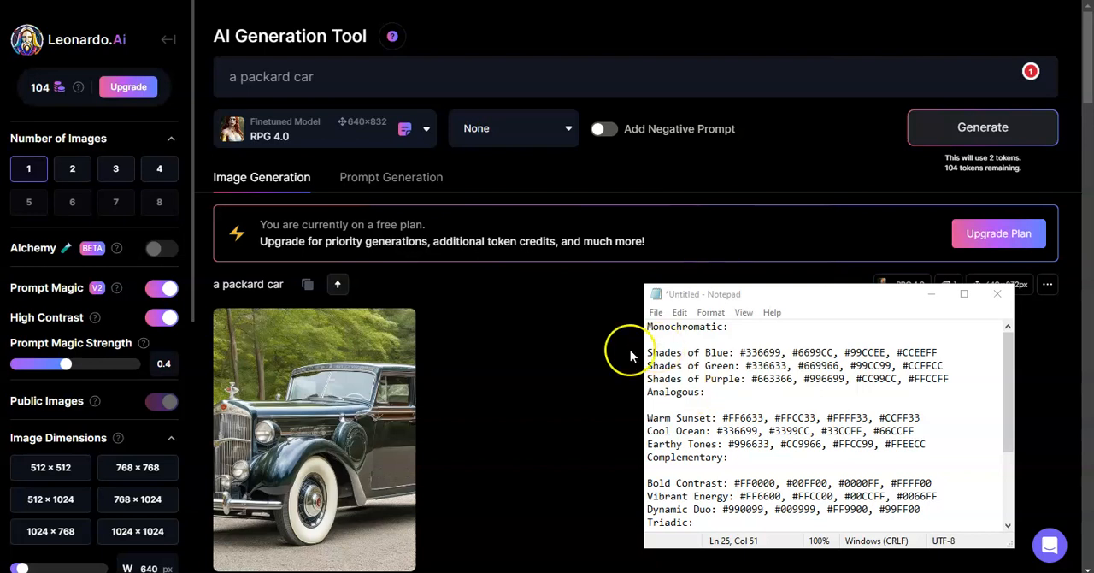
Step: Extend the prompt to "a packard car, background: monochromatic" and generate the image
{"action": "mouse_move", "coordinate": [322, 364]}
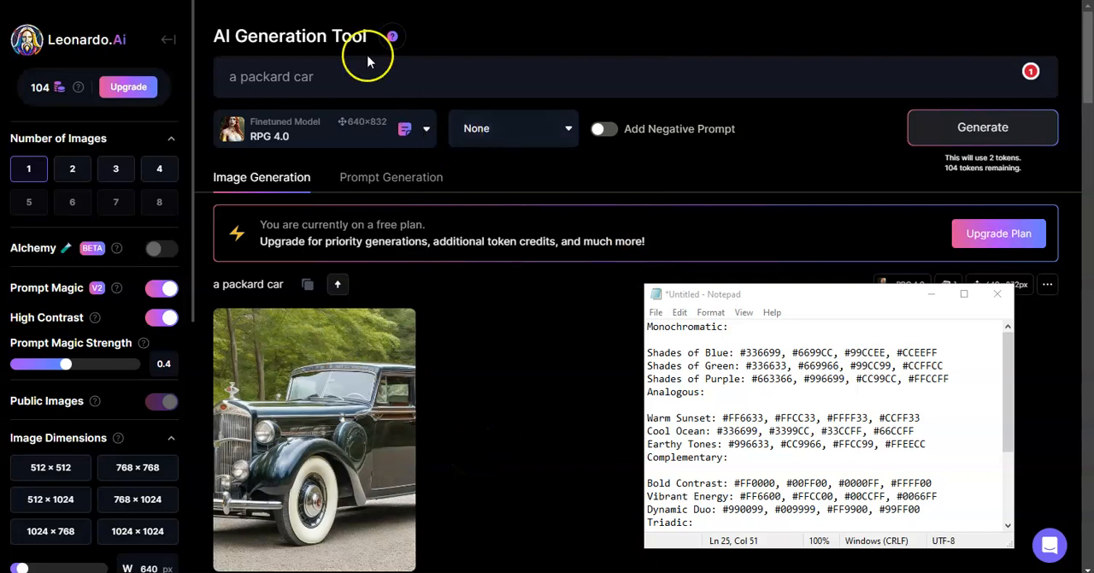
{"action": "left_click", "coordinate": [346, 79]}
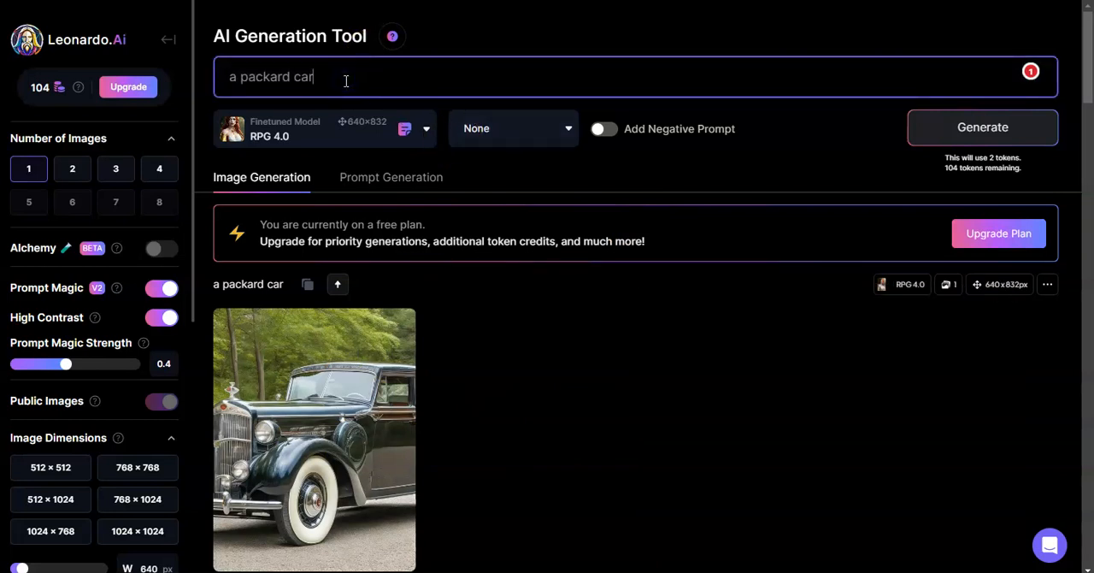
{"action": "type", "text": ", background: monochromatic"}
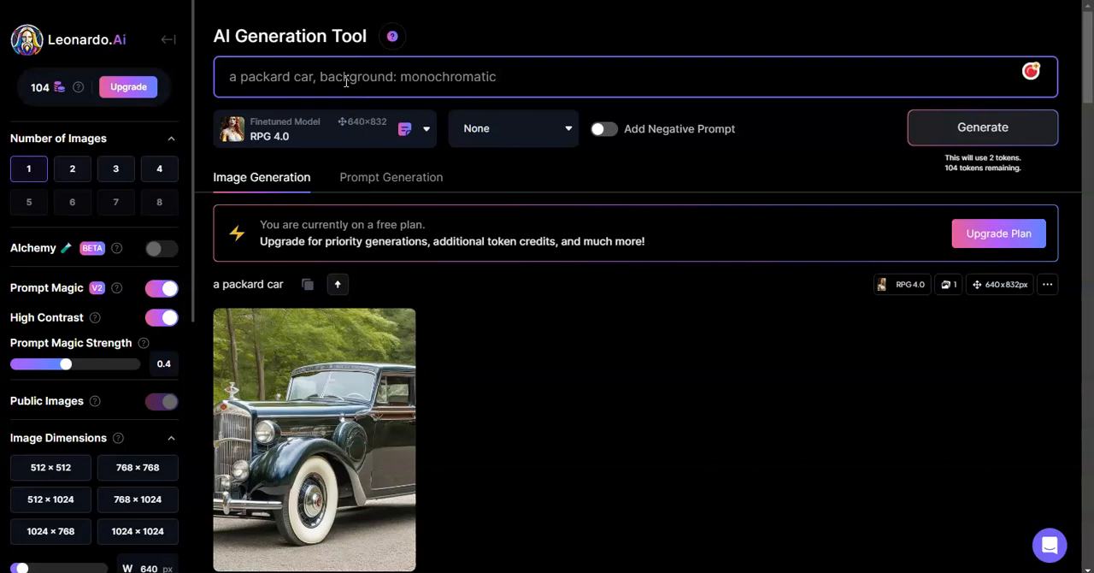
{"action": "key", "text": "Return"}
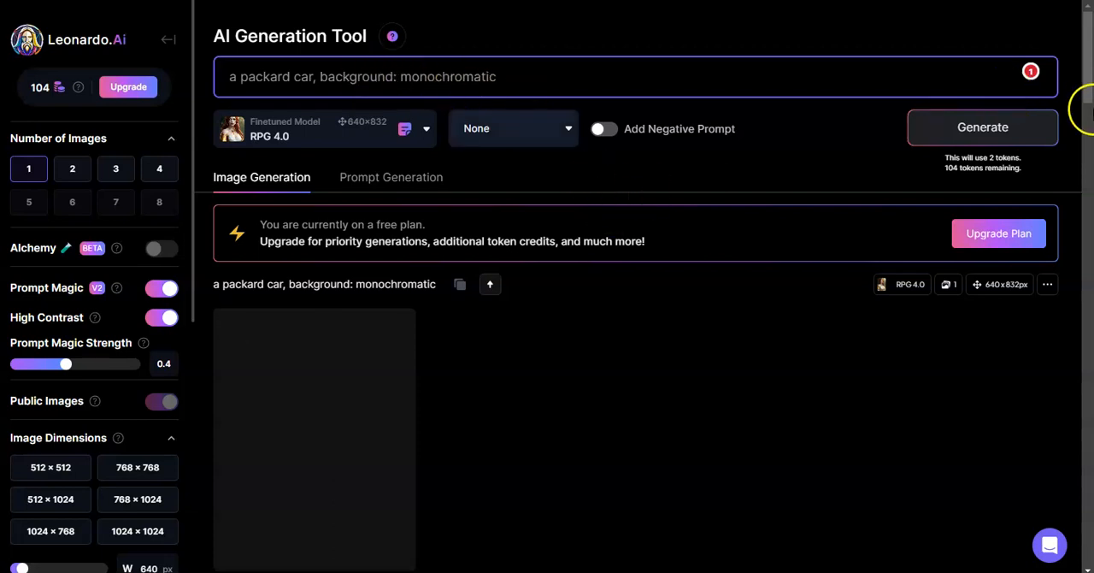
{"action": "left_click_drag", "start_coordinate": [1088, 63], "coordinate": [1088, 68]}
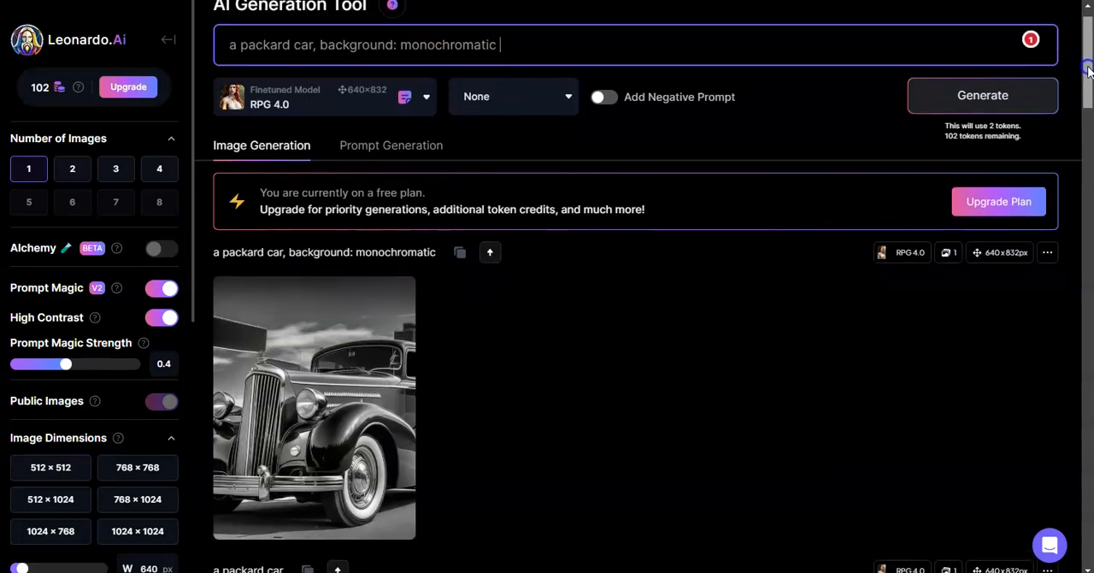
{"action": "mouse_move", "coordinate": [370, 310]}
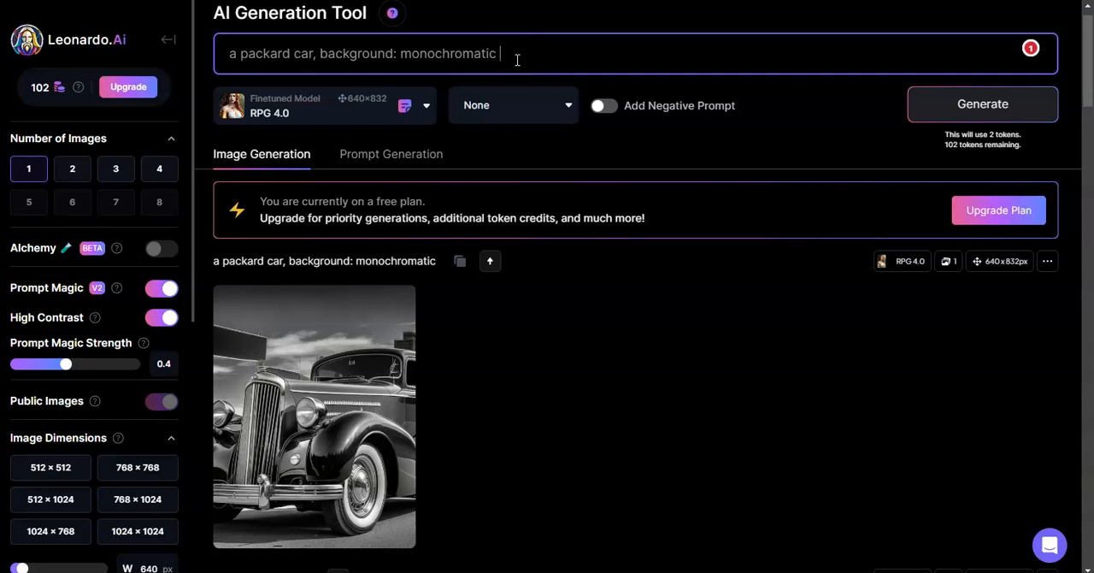
Step: Remove the word "monochromatic" from the end of the prompt
{"action": "key", "text": "BackSpace"}
{"action": "key", "text": "BackSpace"}
{"action": "key", "text": "BackSpace"}
{"action": "key", "text": "BackSpace"}
{"action": "key", "text": "BackSpace"}
{"action": "key", "text": "BackSpace"}
{"action": "key", "text": "BackSpace"}
{"action": "key", "text": "BackSpace"}
{"action": "key", "text": "BackSpace"}
{"action": "key", "text": "BackSpace"}
{"action": "key", "text": "BackSpace"}
{"action": "key", "text": "BackSpace"}
{"action": "key", "text": "BackSpace"}
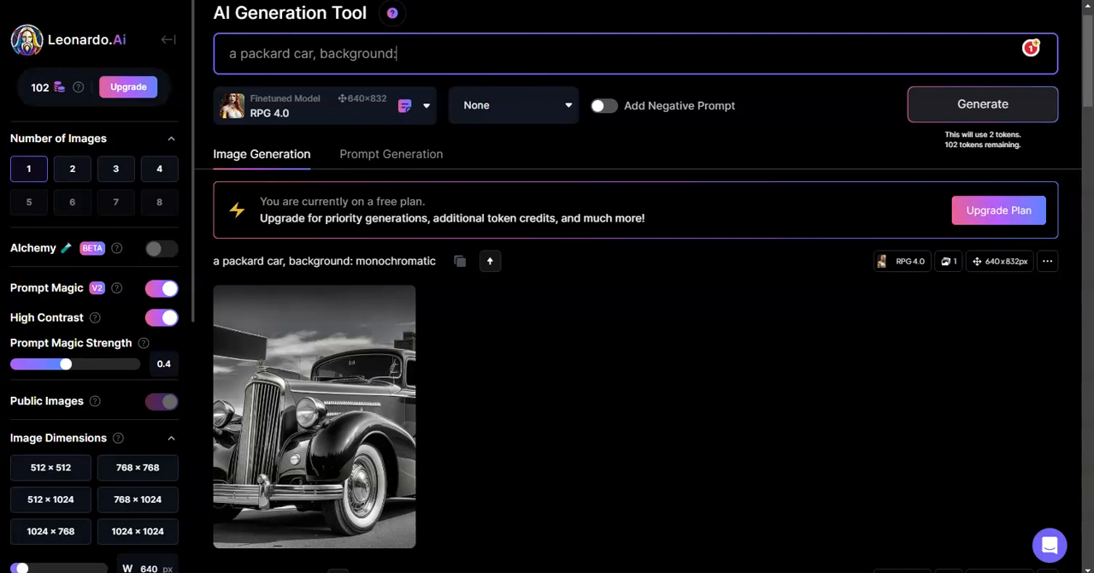
Step: Complete the prompt with "color palette of #663366, #996699, #CC99CC, and #FFCCFF", copying the Shades of Purple codes from Notepad
{"action": "left_click", "coordinate": [0, 295]}
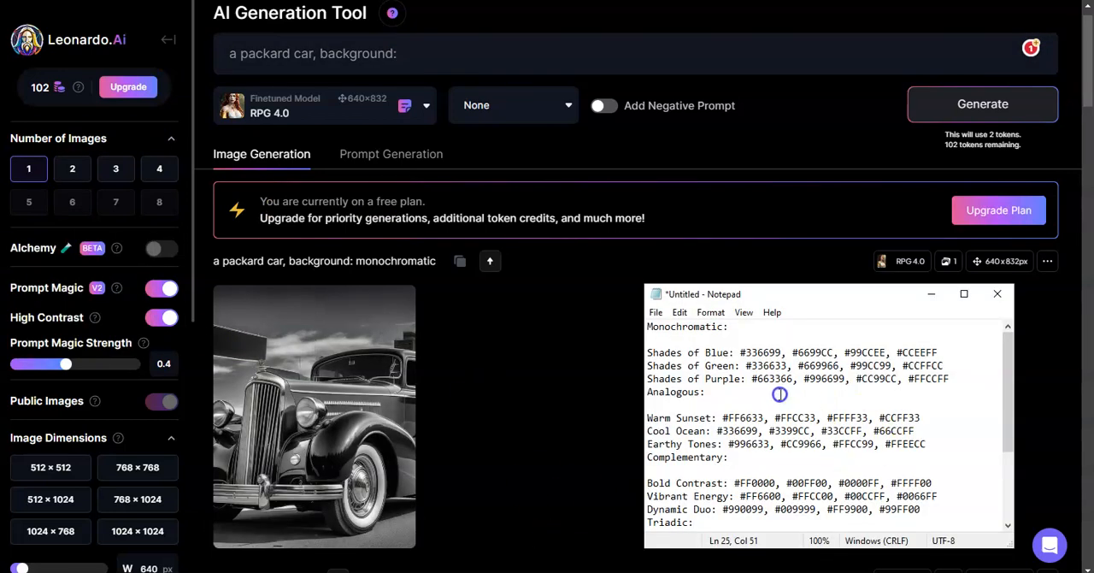
{"action": "left_click_drag", "start_coordinate": [751, 378], "coordinate": [956, 381]}
{"action": "key", "text": "ctrl+c"}
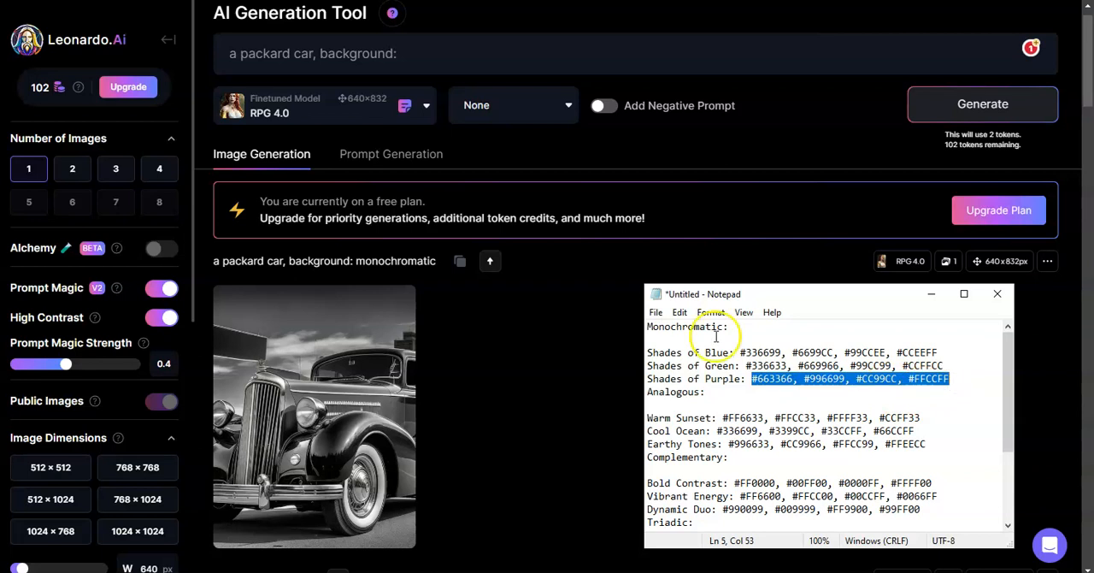
{"action": "left_click", "coordinate": [446, 61]}
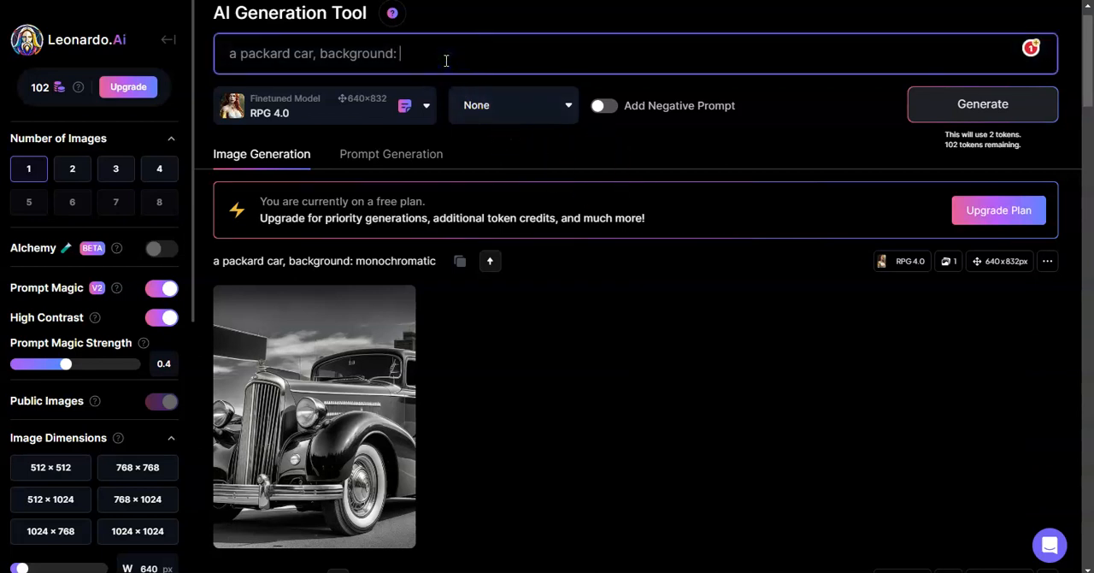
{"action": "type", "text": "color"}
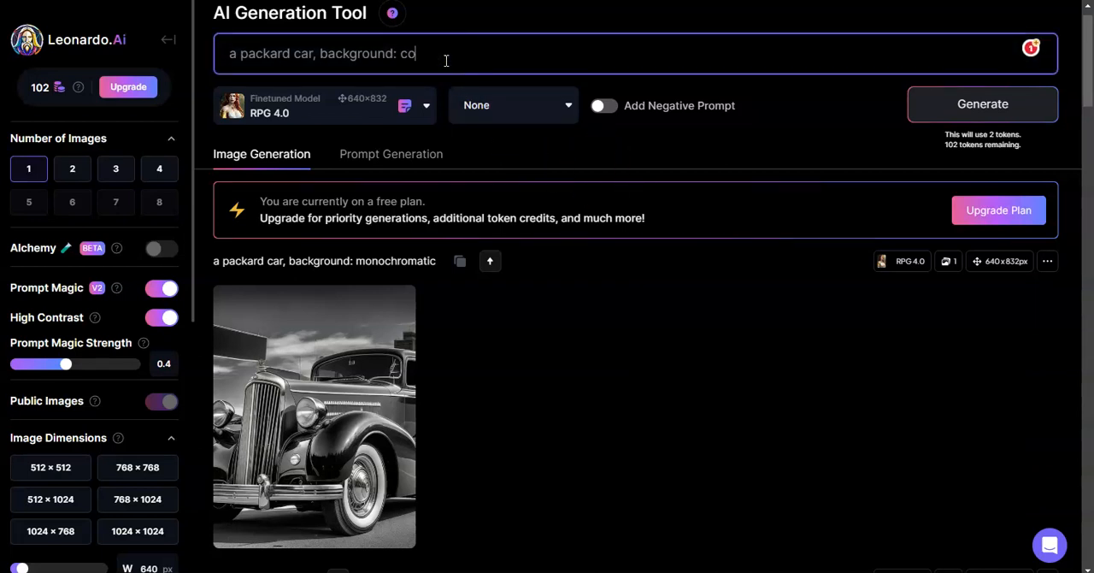
{"action": "key", "text": "BackSpace"}
{"action": "key", "text": "BackSpace"}
{"action": "key", "text": "BackSpace"}
{"action": "key", "text": "BackSpace"}
{"action": "type", "text": "olor palette of"}
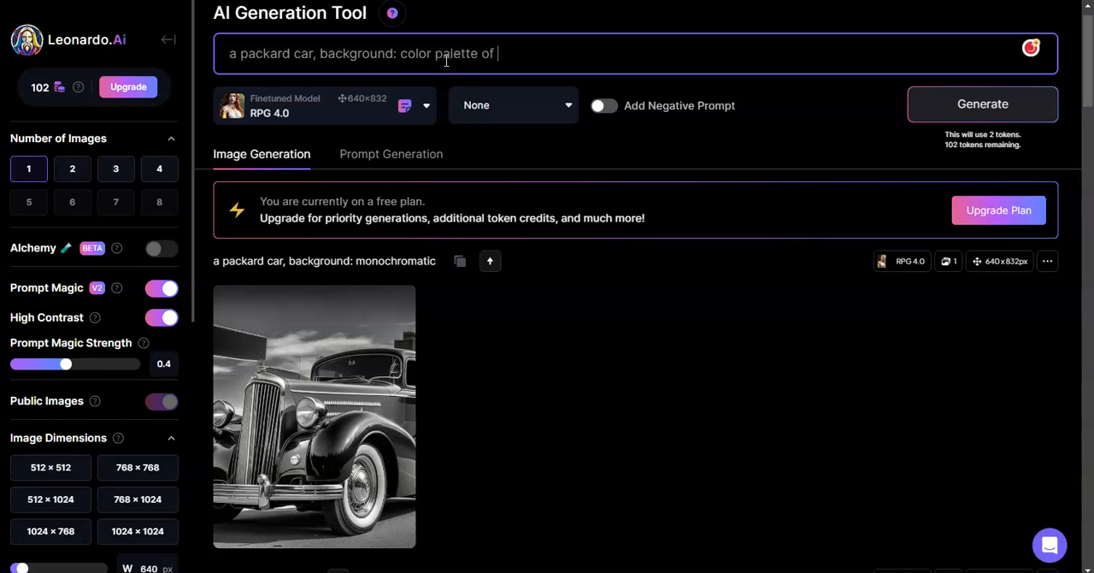
{"action": "key", "text": "ctrl+v"}
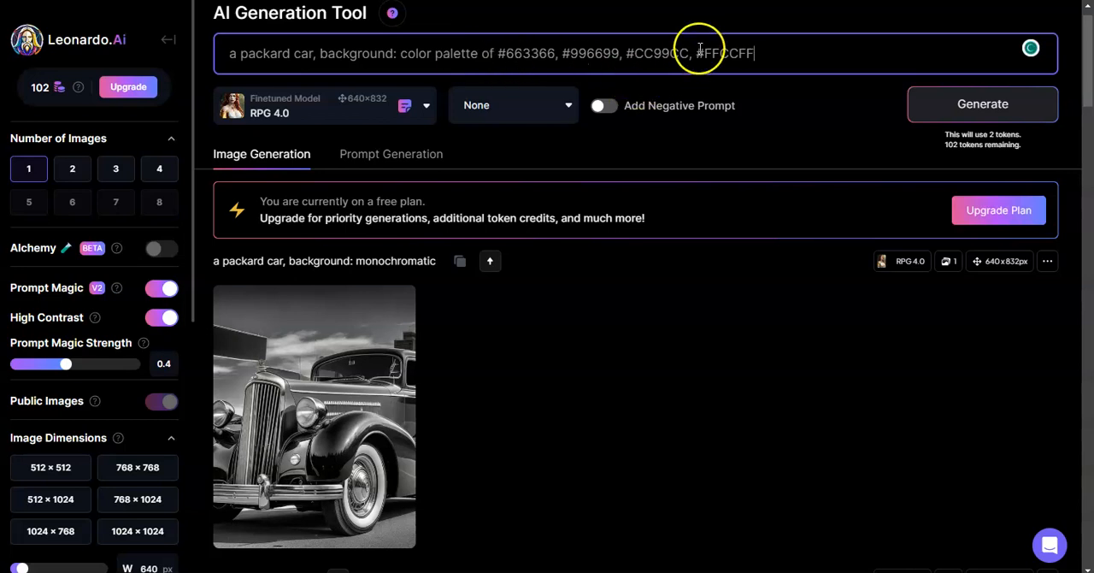
{"action": "type", "text": "and"}
Step: Generate the image from the purple palette prompt and view the result enlarged
{"action": "left_click", "coordinate": [953, 124]}
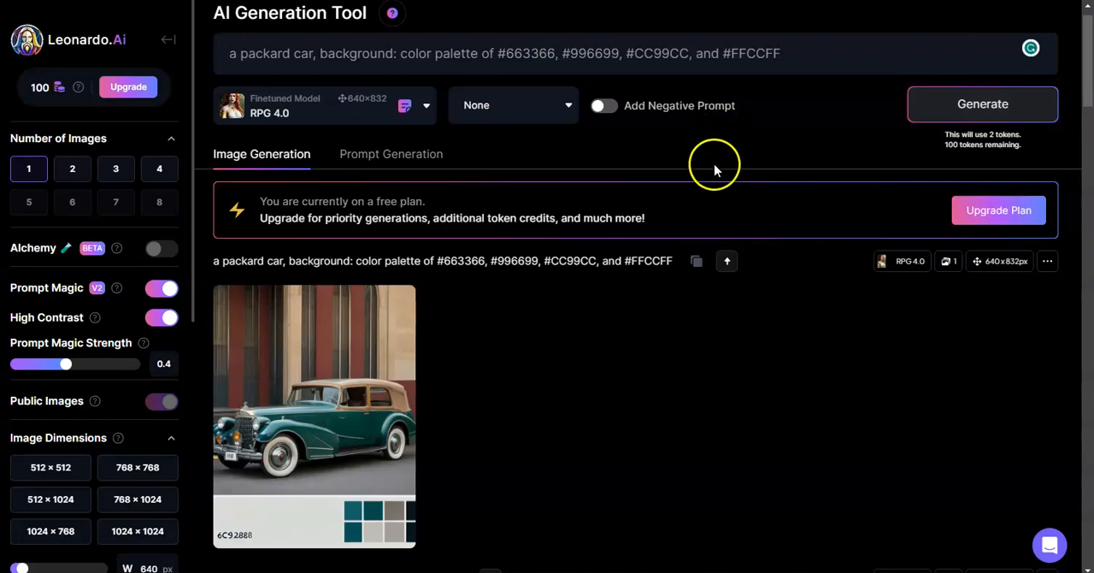
{"action": "left_click", "coordinate": [379, 336]}
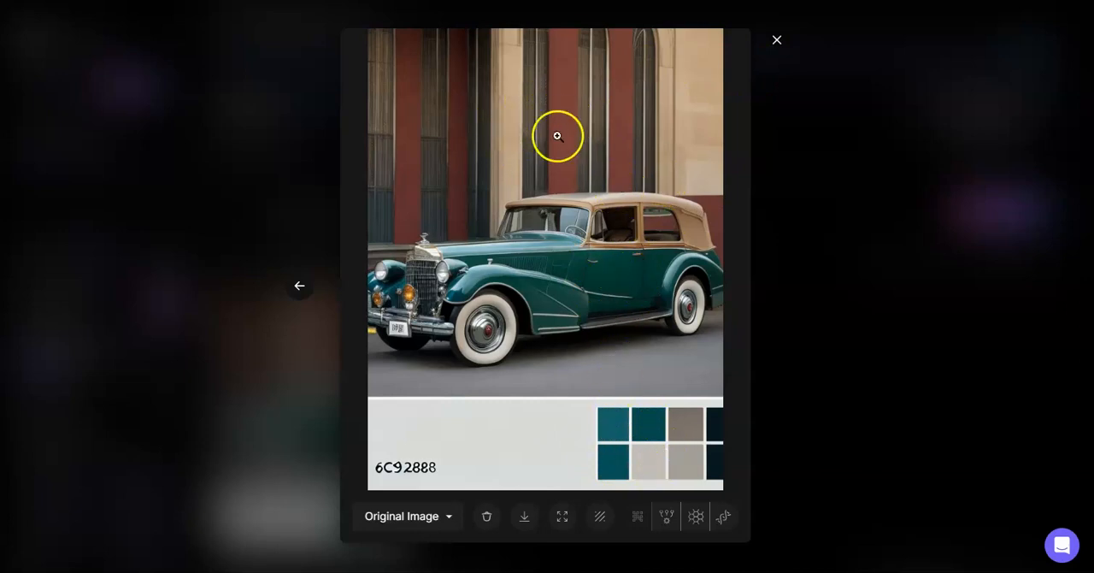
{"action": "left_click", "coordinate": [777, 41]}
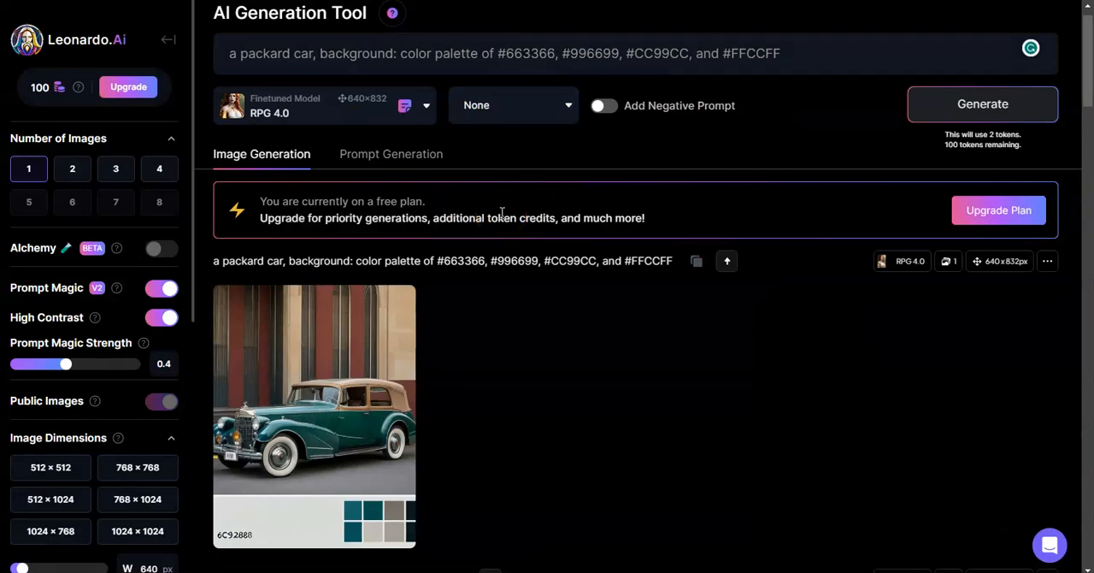
Step: Replace the prompt's color codes with Notepad's Shades of Green codes #336633, #669966, #99CC99, #CCFFCC and generate the image
{"action": "key", "text": "alt+Tab"}
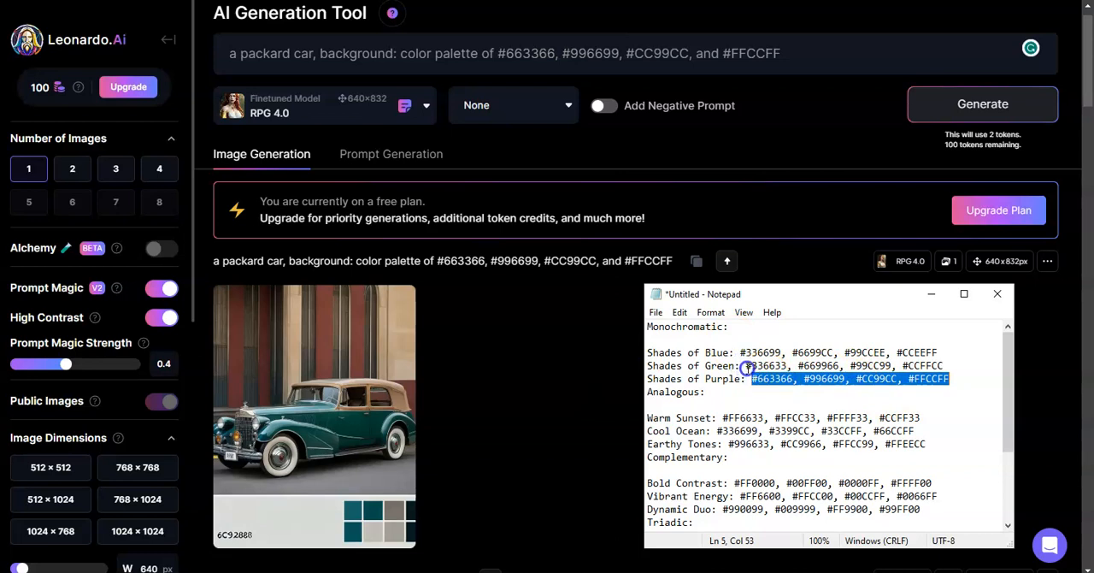
{"action": "left_click_drag", "start_coordinate": [746, 365], "coordinate": [944, 365]}
{"action": "key", "text": "ctrl+c"}
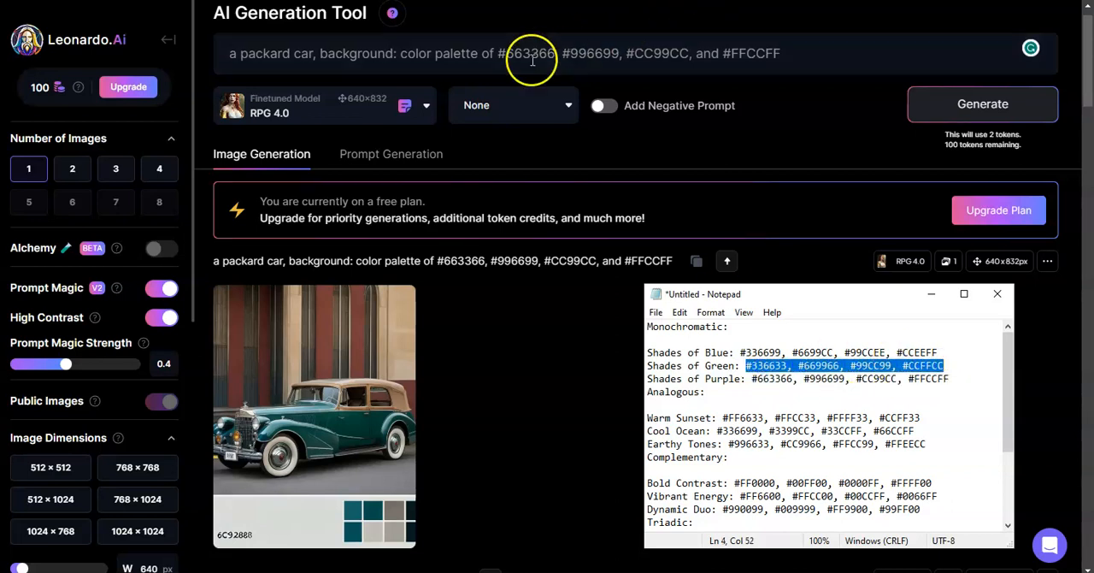
{"action": "left_click_drag", "start_coordinate": [500, 53], "coordinate": [820, 54]}
{"action": "key", "text": "ctrl+v"}
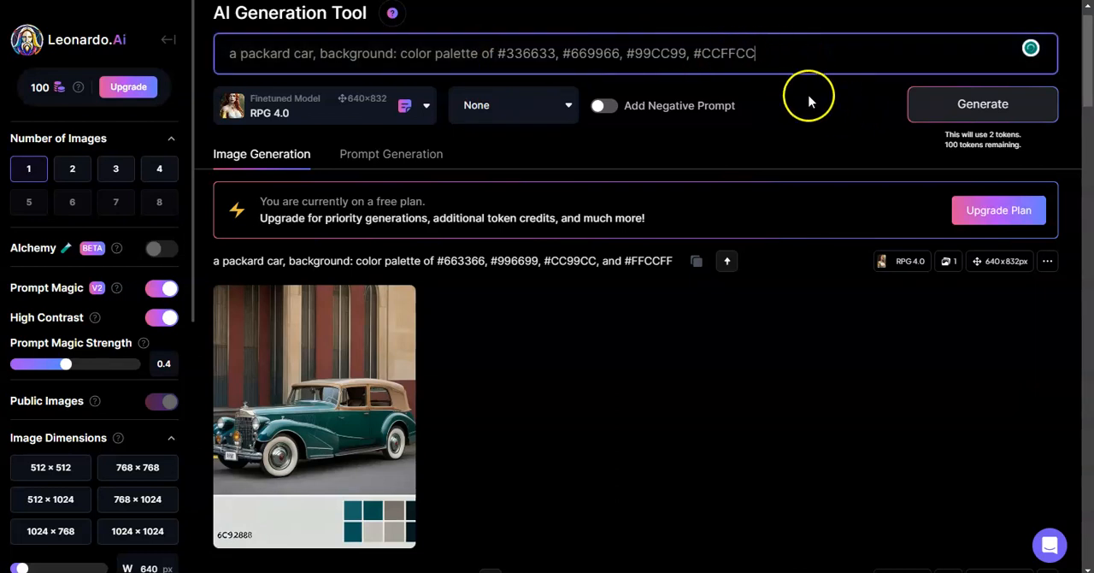
{"action": "left_click", "coordinate": [966, 118]}
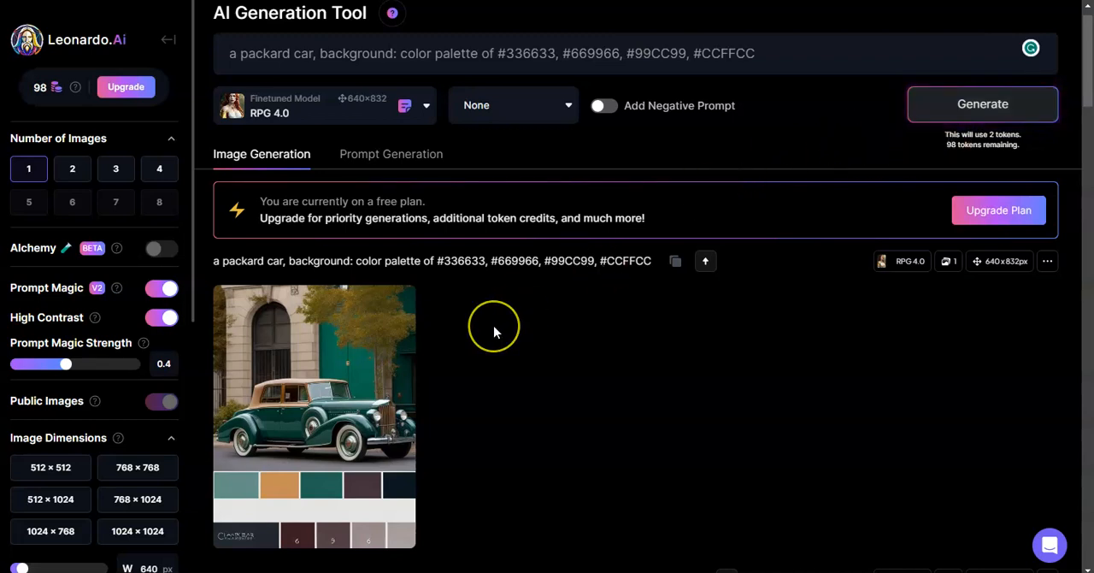
Step: Examine the car image generated from the green palette in the enlarged, zoomed view and close it
{"action": "mouse_move", "coordinate": [349, 418]}
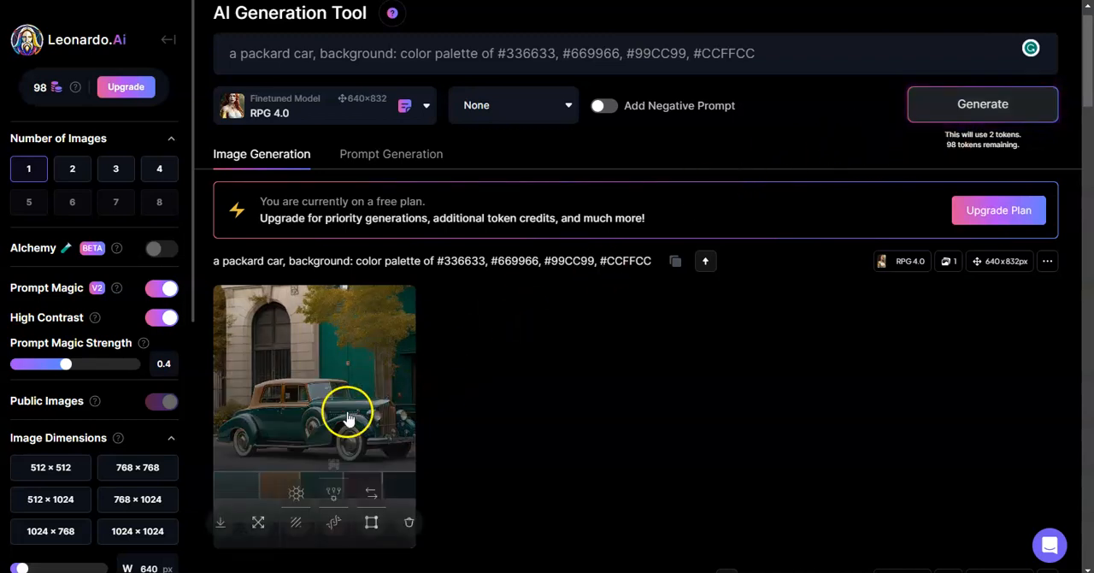
{"action": "left_click", "coordinate": [372, 387]}
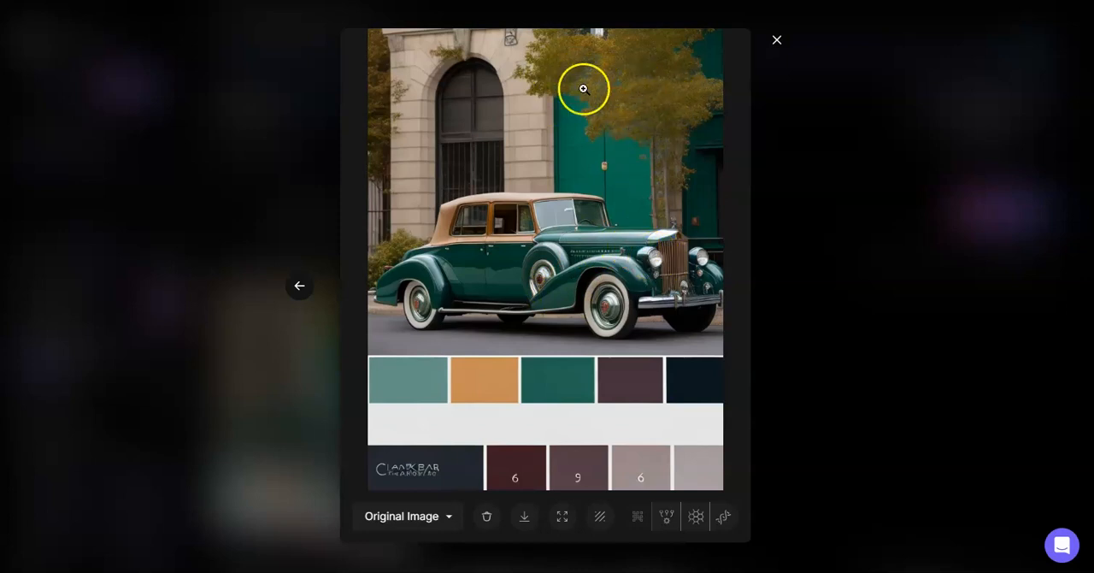
{"action": "left_click", "coordinate": [679, 153]}
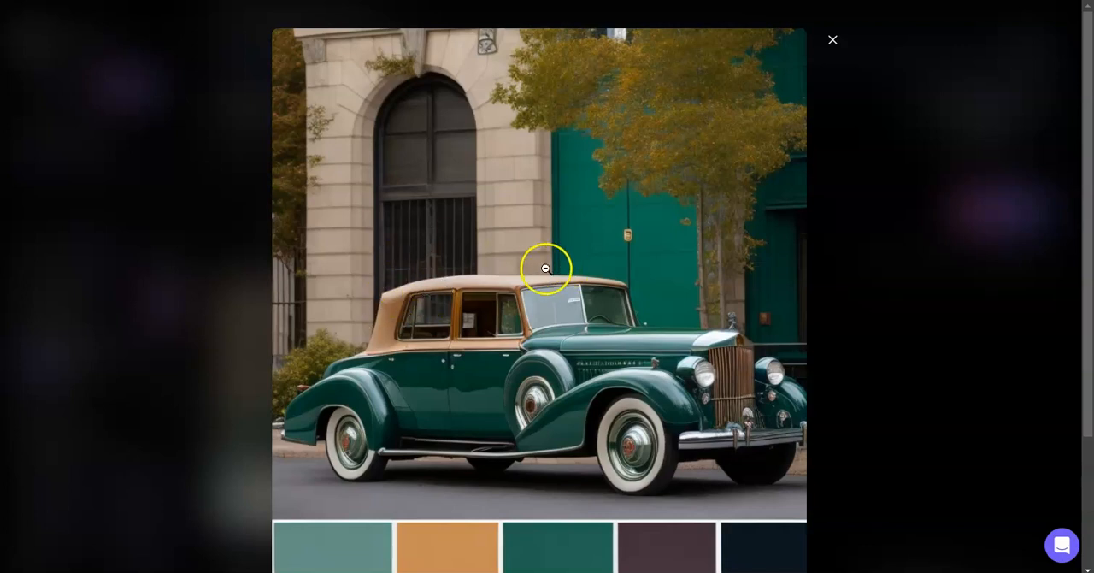
{"action": "left_click", "coordinate": [834, 40]}
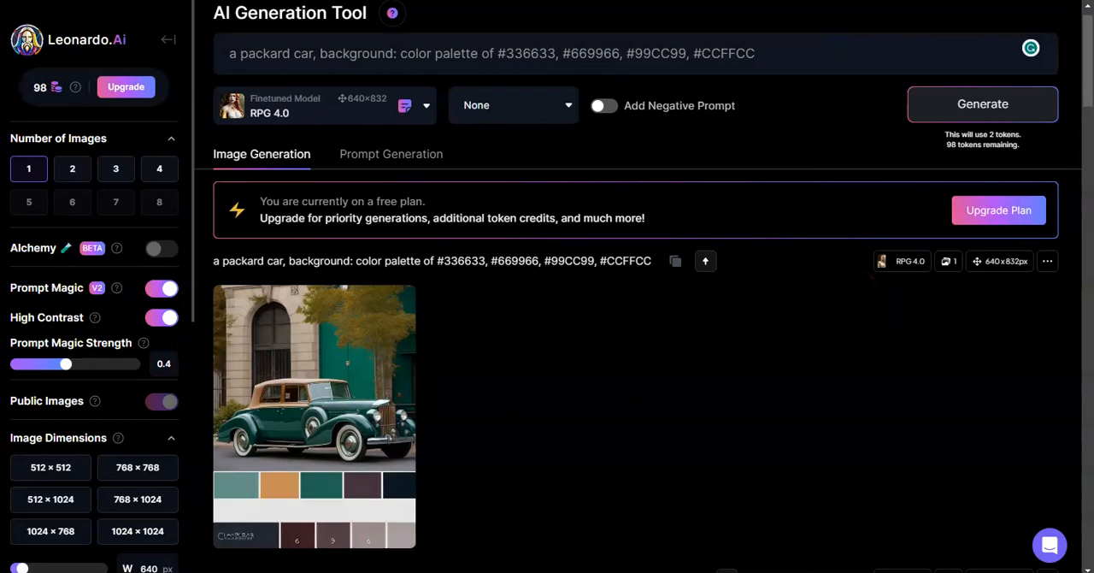
Step: Replace the prompt's color codes with the Warm Sunset codes #FF6633, #FFCC33, #FFFF33, #CCFF33 copied from Notepad
{"action": "left_click", "coordinate": [2, 295]}
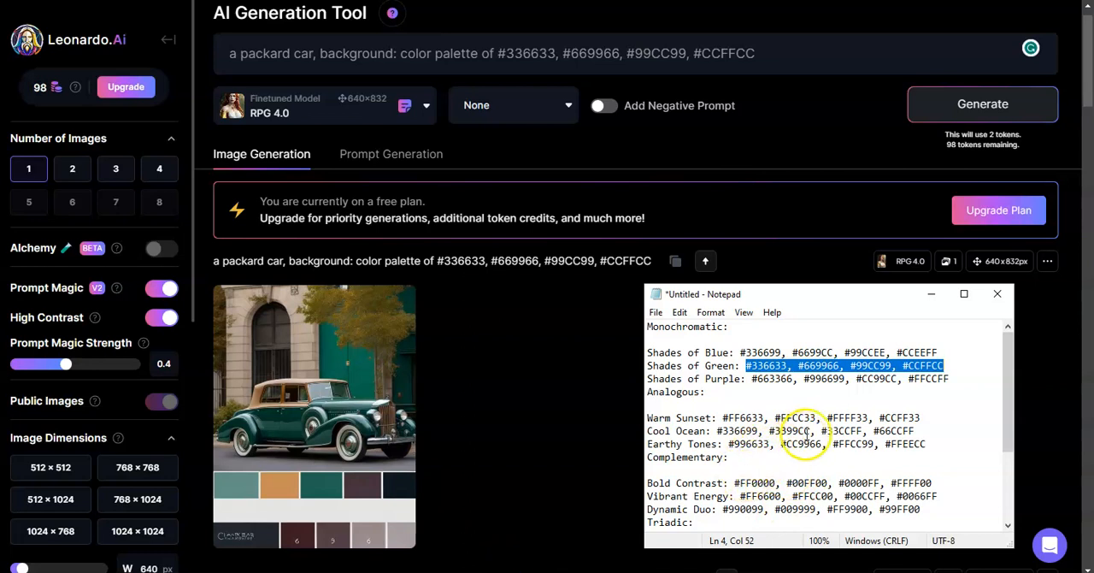
{"action": "double_click", "coordinate": [830, 427]}
{"action": "key", "text": "Down"}
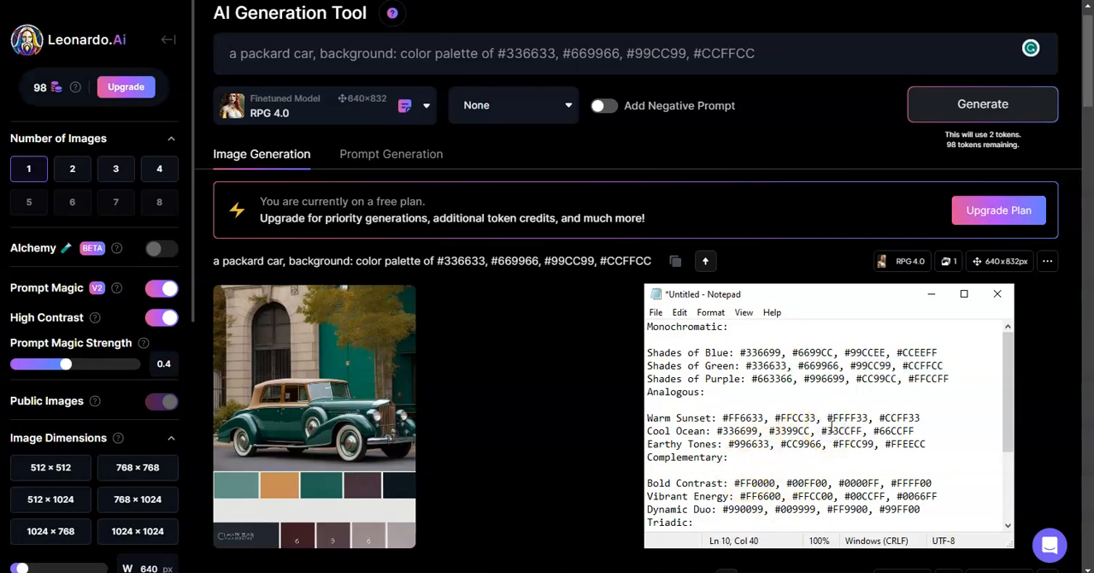
{"action": "left_click_drag", "start_coordinate": [721, 418], "coordinate": [924, 417]}
{"action": "key", "text": "ctrl+c"}
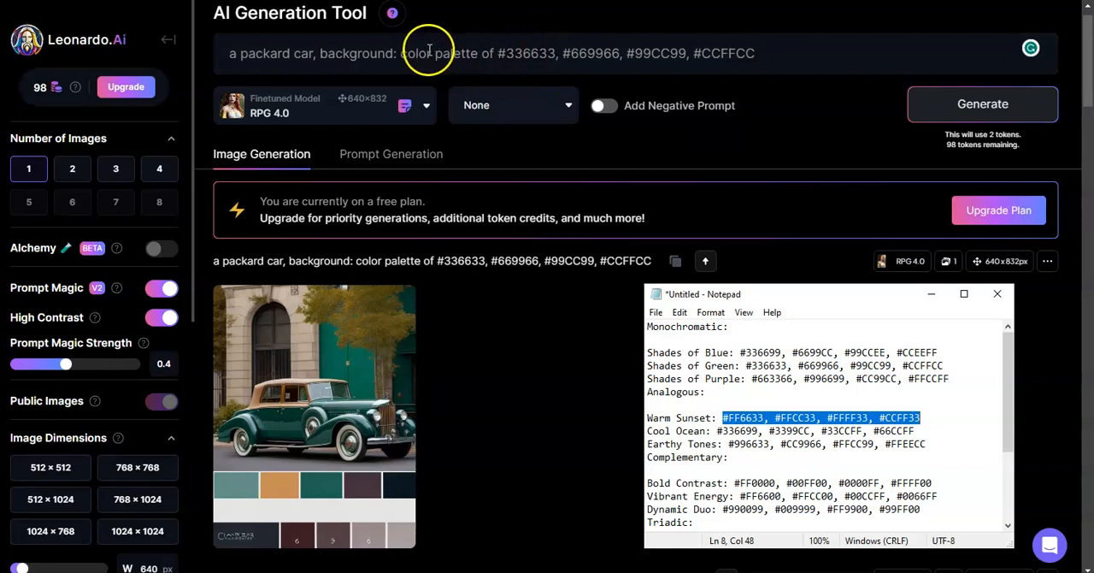
{"action": "left_click", "coordinate": [496, 52]}
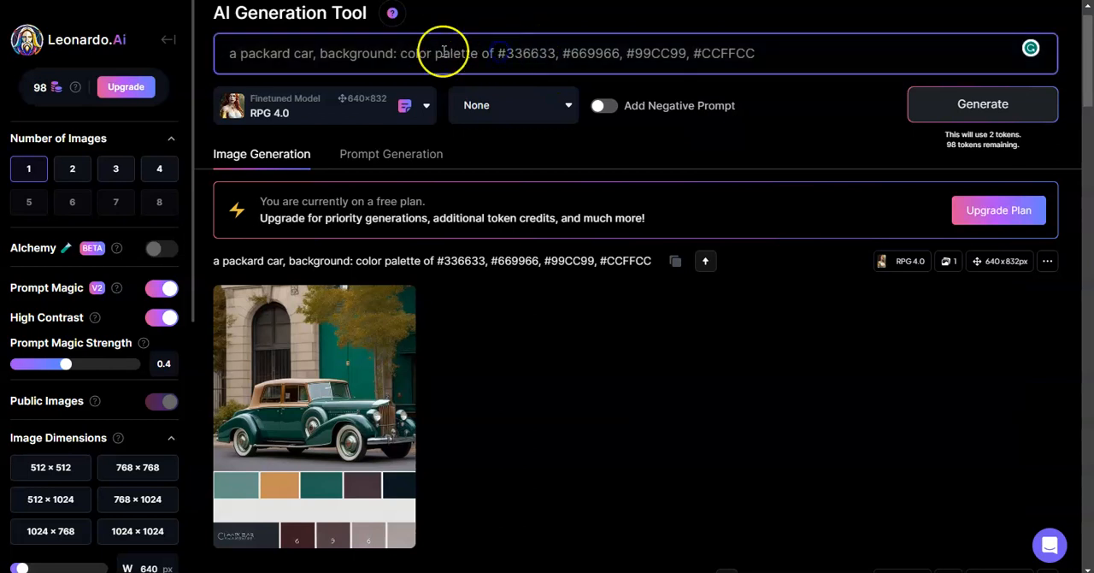
{"action": "left_click_drag", "start_coordinate": [497, 52], "coordinate": [766, 53]}
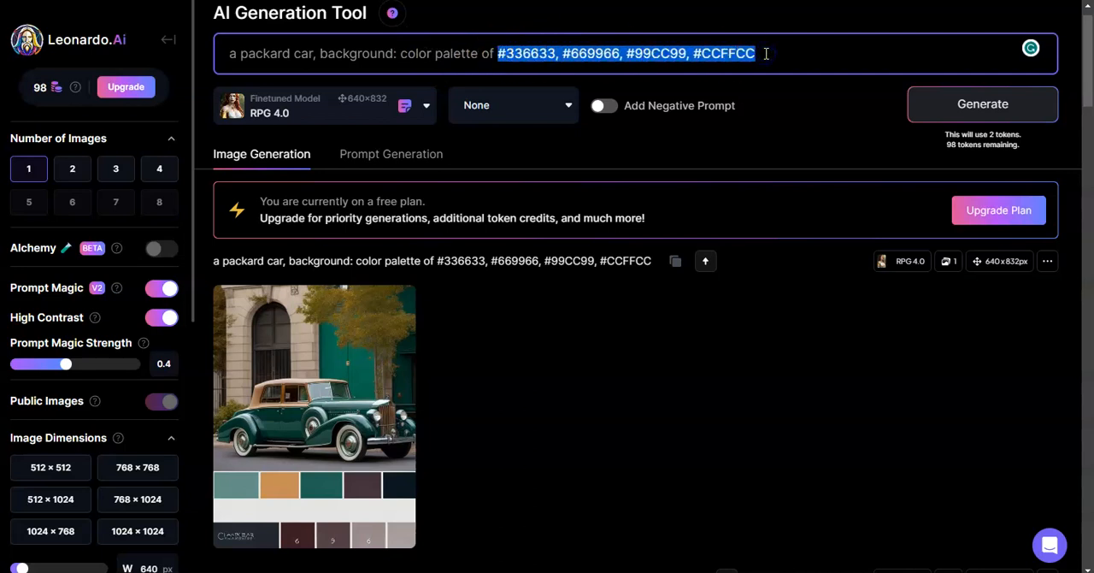
{"action": "key", "text": "ctrl+v"}
Step: Insert "warm sunset" before "color palette" in the prompt and generate the image
{"action": "left_click", "coordinate": [402, 53]}
{"action": "type", "text": "warm "}
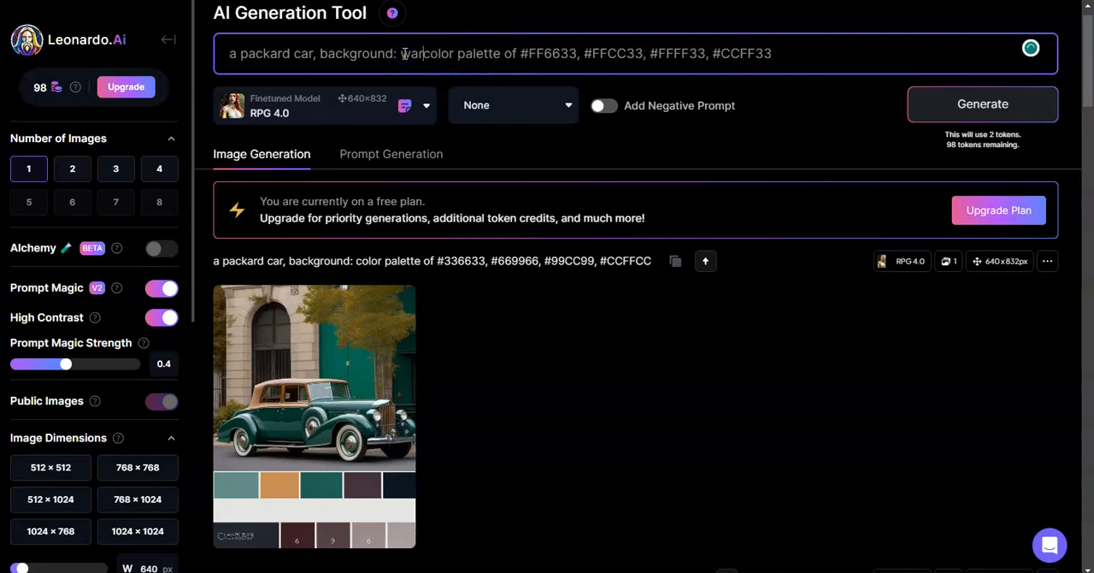
{"action": "type", "text": "susn"}
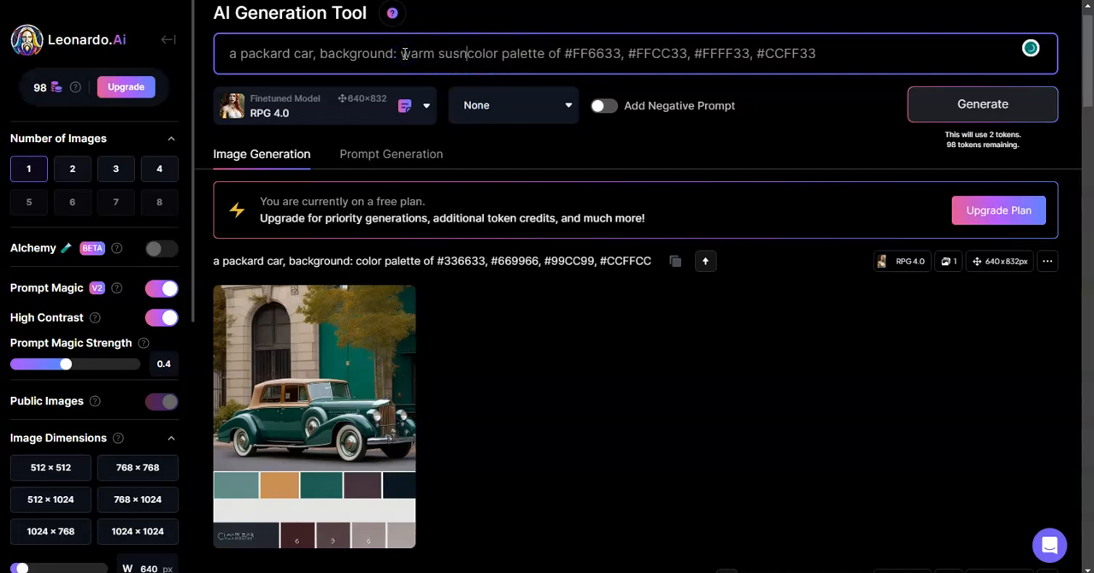
{"action": "key", "text": "BackSpace"}
{"action": "key", "text": "BackSpace"}
{"action": "type", "text": "nset"}
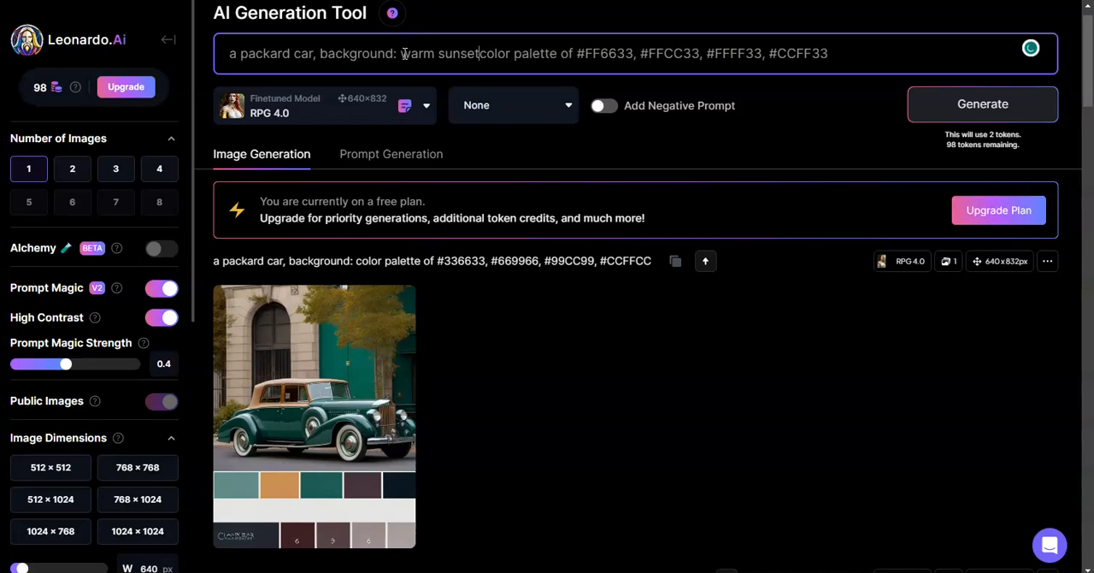
{"action": "key", "text": "Return"}
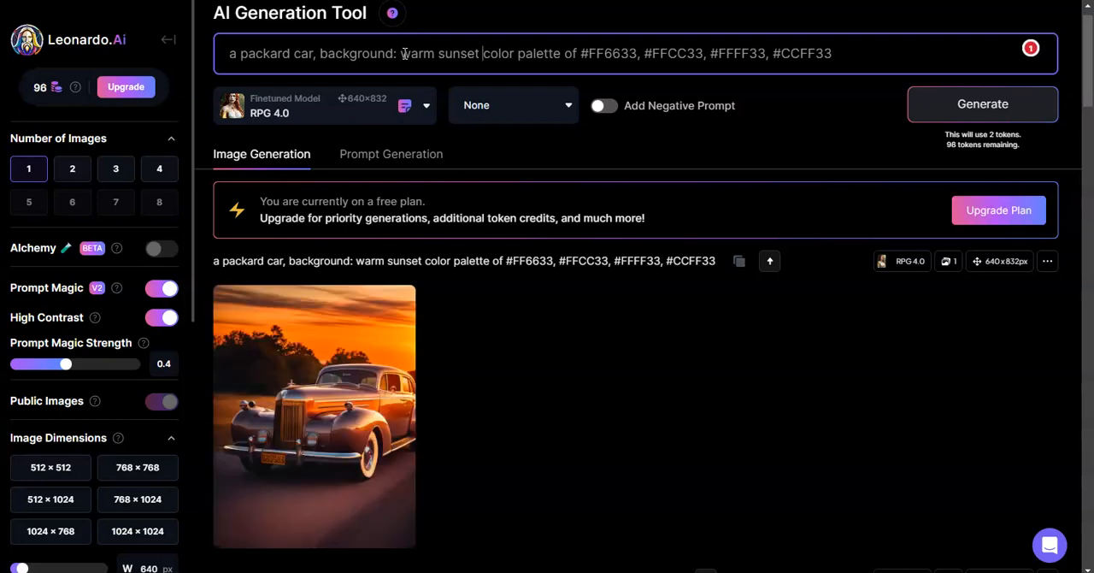
Step: Remove "warm sunset" from the prompt, generate the image with the same color codes and view the result enlarged
{"action": "left_click", "coordinate": [351, 334]}
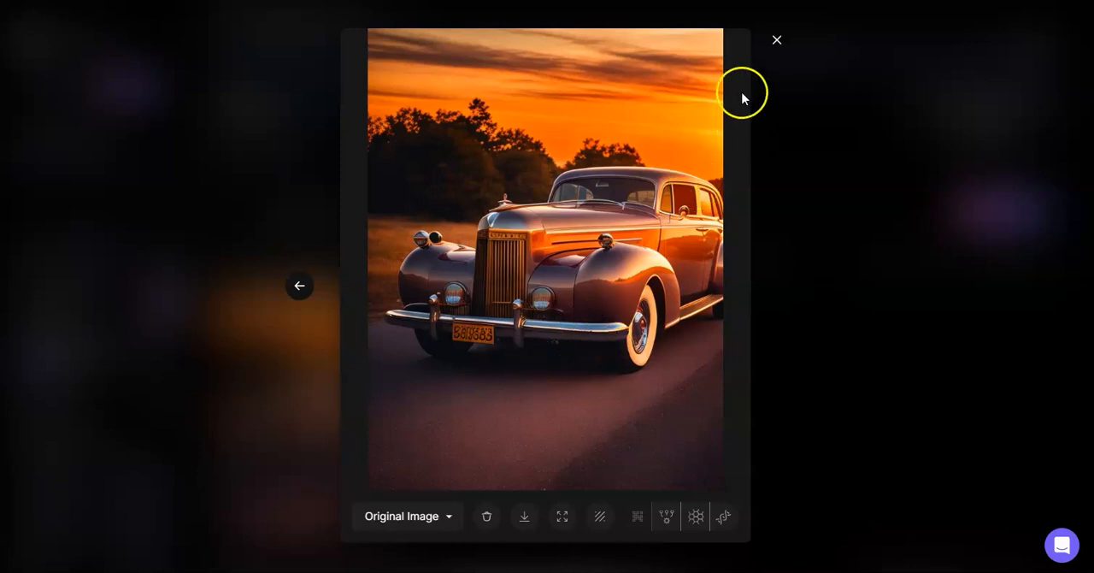
{"action": "left_click", "coordinate": [777, 41]}
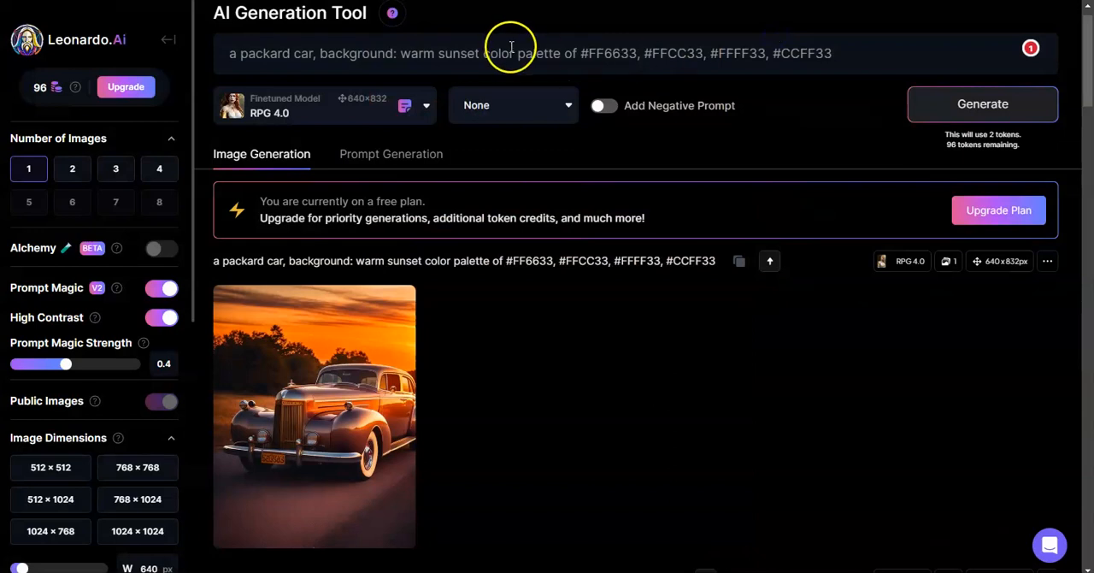
{"action": "left_click", "coordinate": [480, 61]}
{"action": "key", "text": "BackSpace"}
{"action": "key", "text": "BackSpace"}
{"action": "key", "text": "BackSpace"}
{"action": "key", "text": "BackSpace"}
{"action": "key", "text": "BackSpace"}
{"action": "key", "text": "BackSpace"}
{"action": "key", "text": "BackSpace"}
{"action": "key", "text": "BackSpace"}
{"action": "key", "text": "BackSpace"}
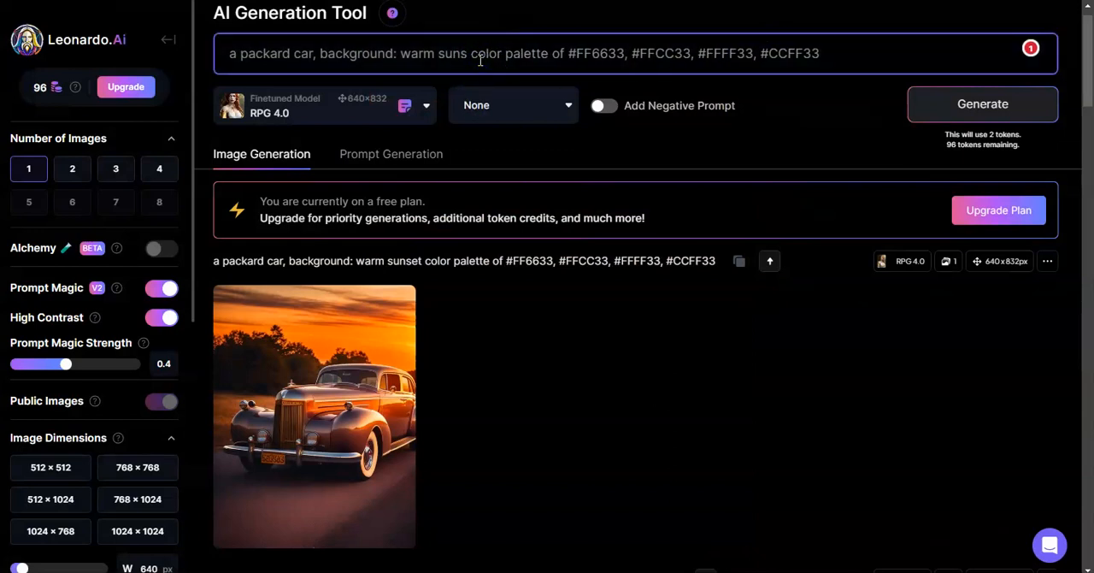
{"action": "key", "text": "BackSpace"}
{"action": "key", "text": "BackSpace"}
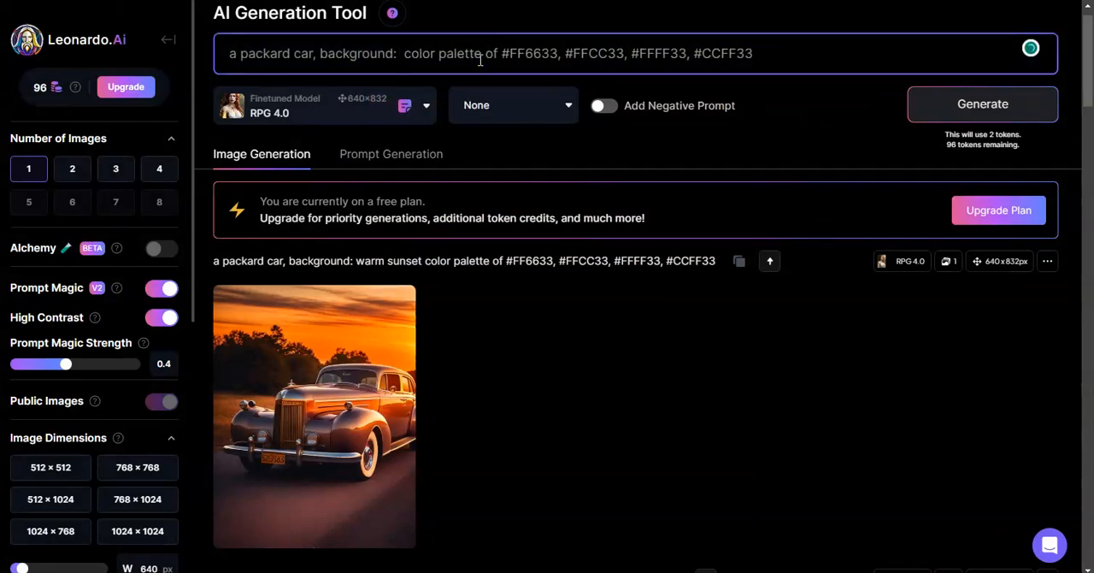
{"action": "key", "text": "Return"}
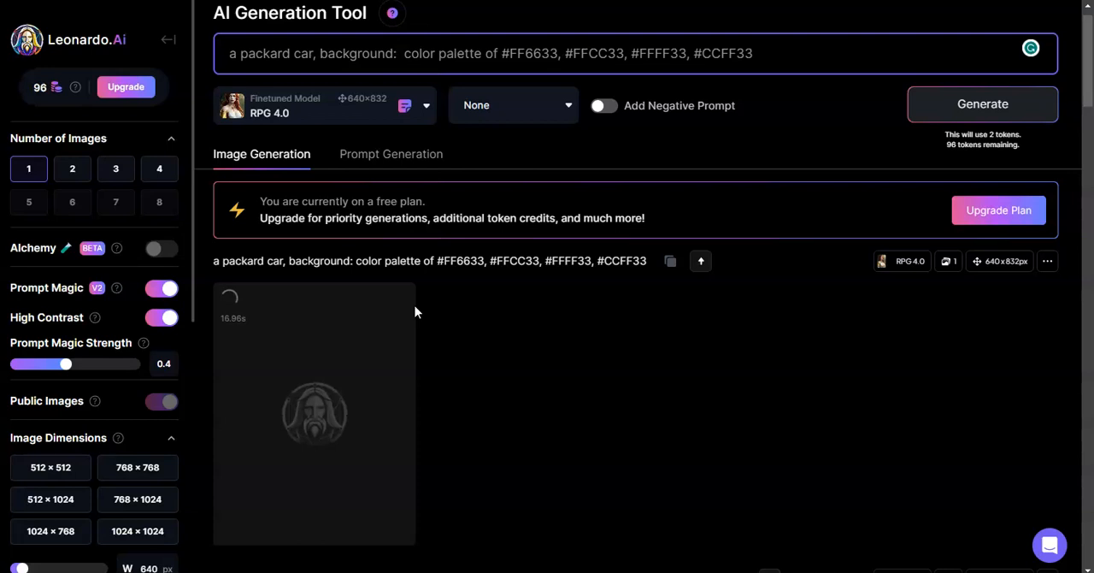
{"action": "left_click", "coordinate": [401, 380]}
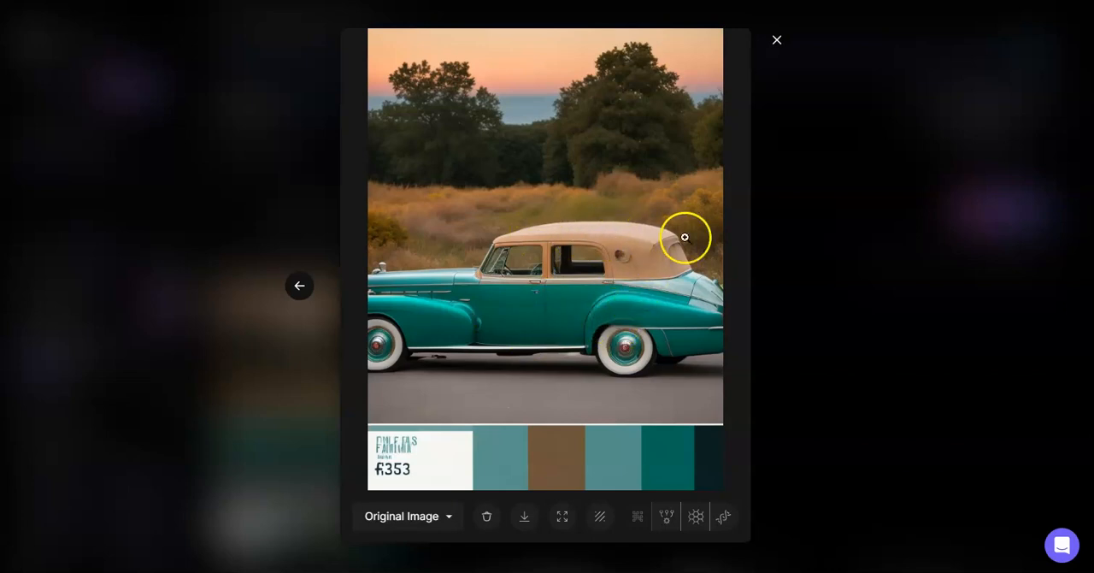
{"action": "left_click", "coordinate": [778, 41]}
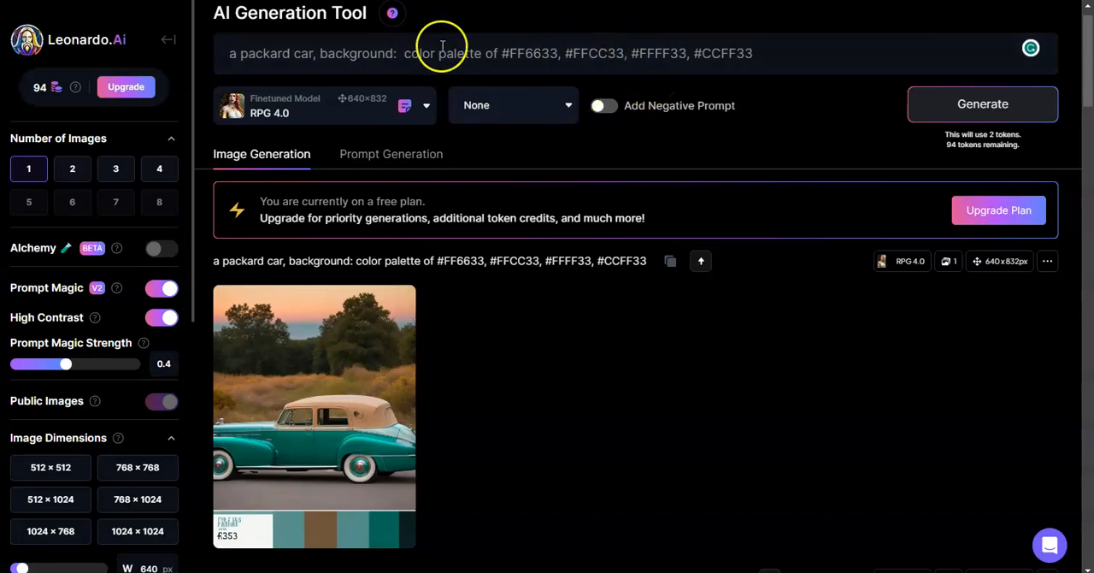
Step: Replace the word "color" before "palette" in the prompt with "nature's"
{"action": "left_click", "coordinate": [407, 55]}
{"action": "type", "text": "natures"}
{"action": "key", "text": "BackSpace"}
{"action": "type", "text": "'s"}
{"action": "key", "text": "Delete"}
{"action": "key", "text": "Delete"}
{"action": "key", "text": "Delete"}
{"action": "key", "text": "Delete"}
{"action": "key", "text": "Delete"}
{"action": "key", "text": "Delete"}
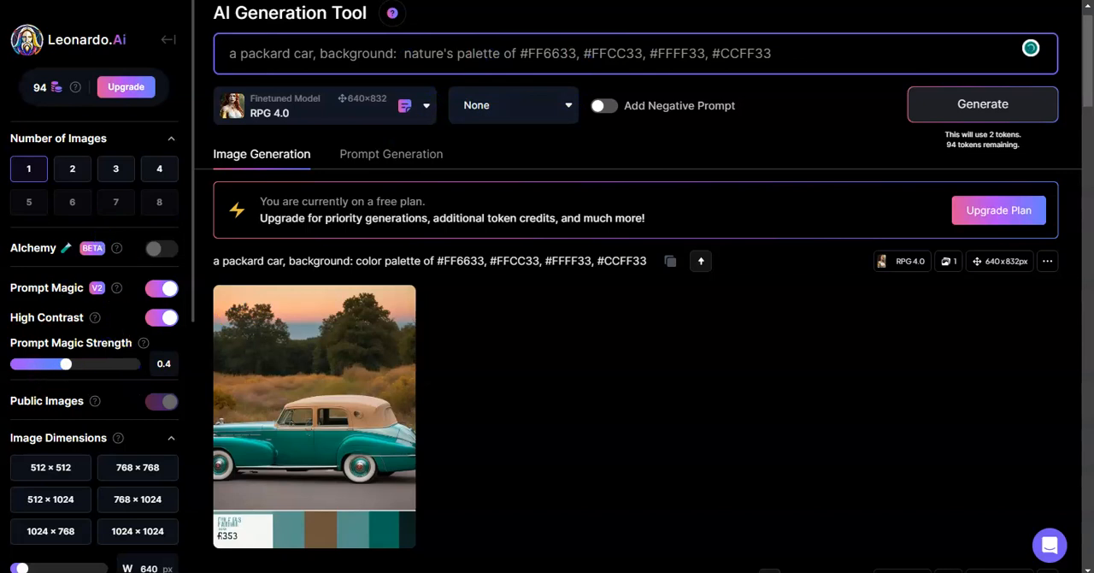
Step: Replace the prompt's color codes with the Nature's Palette codes #66FF33, #FF3366, #3366FF, #FFFF33 copied from Notepad
{"action": "key", "text": "alt+Tab"}
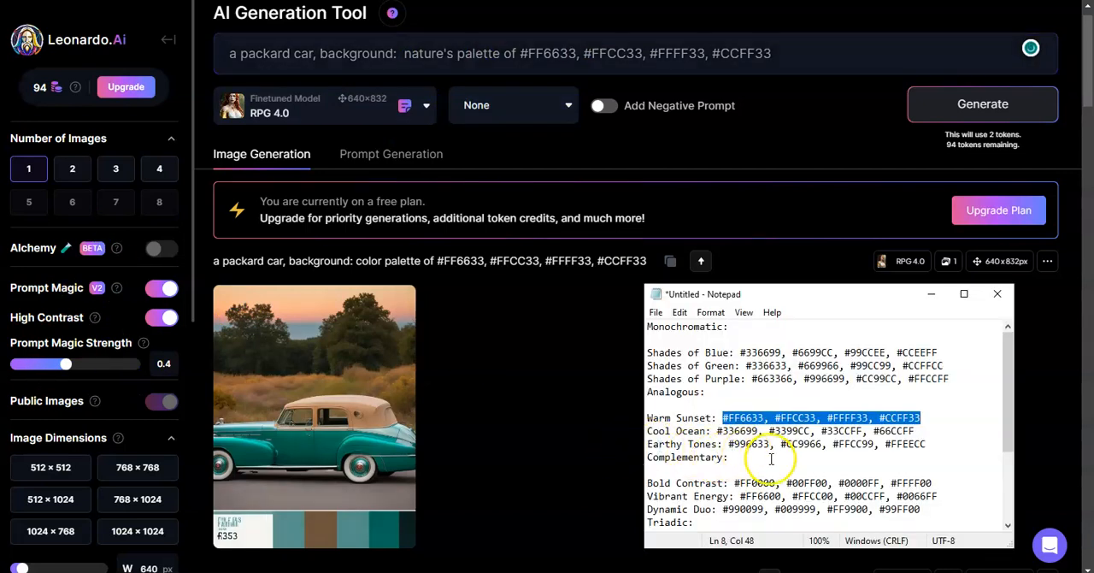
{"action": "left_click", "coordinate": [804, 465]}
{"action": "key", "text": "Down"}
{"action": "key", "text": "Down"}
{"action": "key", "text": "Down"}
{"action": "key", "text": "Down"}
{"action": "key", "text": "Down"}
{"action": "key", "text": "Down"}
{"action": "key", "text": "Down"}
{"action": "key", "text": "Down"}
{"action": "key", "text": "Down"}
{"action": "key", "text": "Down"}
{"action": "key", "text": "Down"}
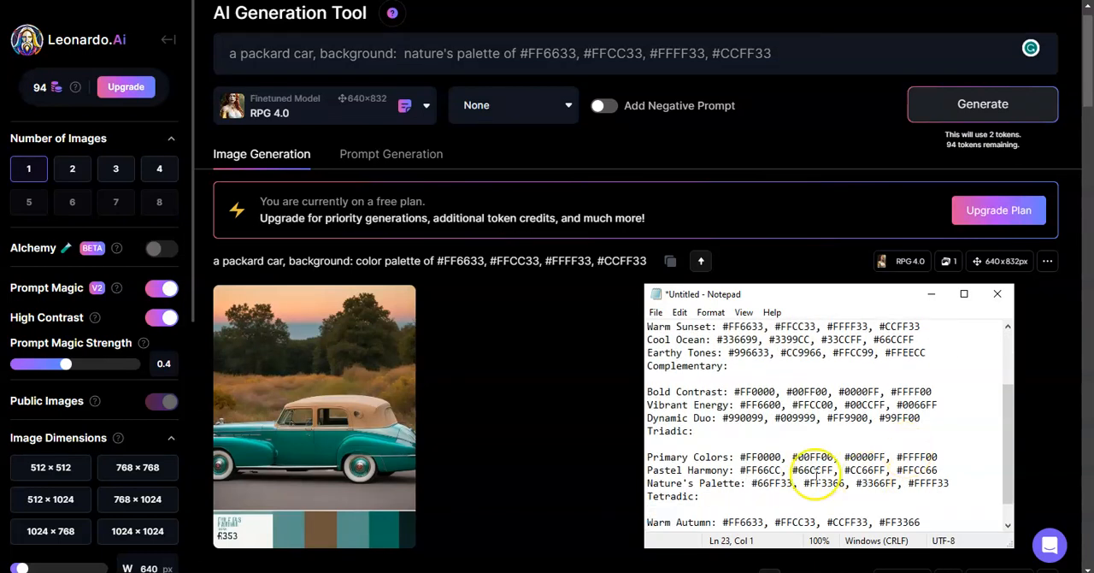
{"action": "left_click_drag", "start_coordinate": [751, 482], "coordinate": [963, 485]}
{"action": "key", "text": "ctrl+c"}
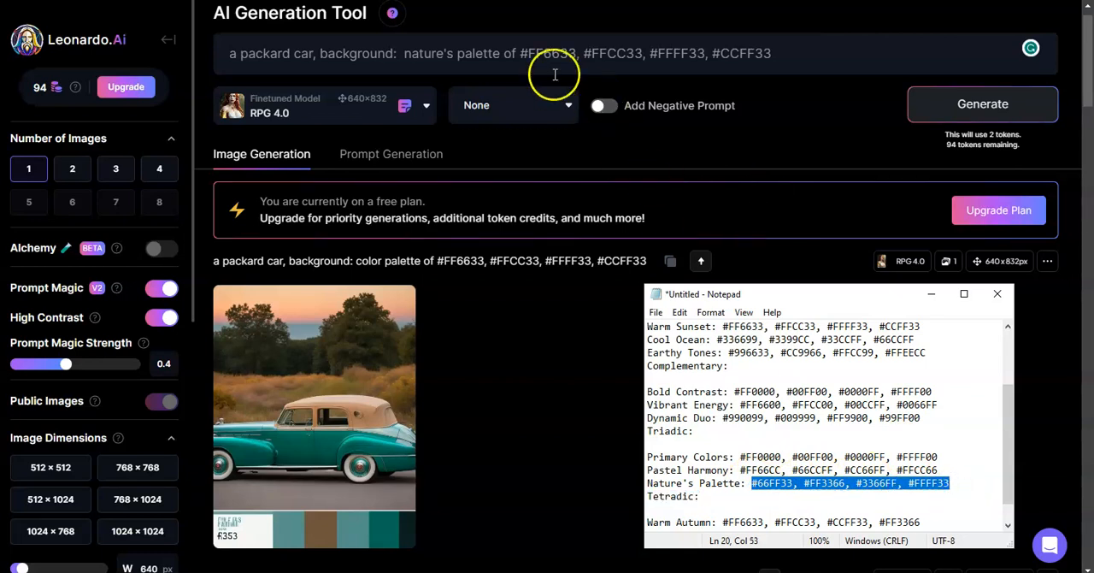
{"action": "left_click_drag", "start_coordinate": [528, 53], "coordinate": [773, 53]}
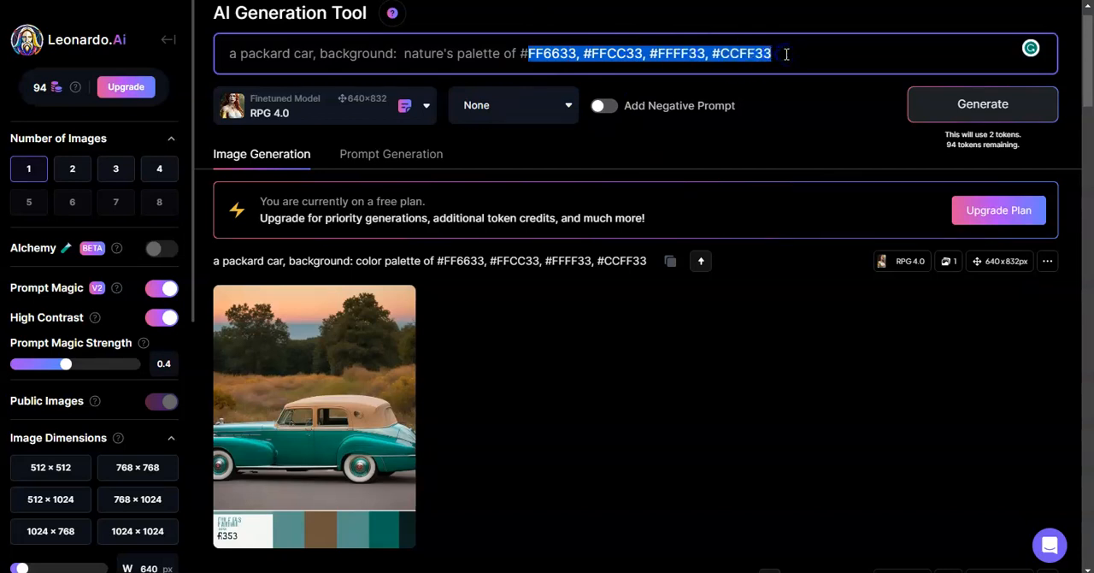
{"action": "key", "text": "ctrl+v"}
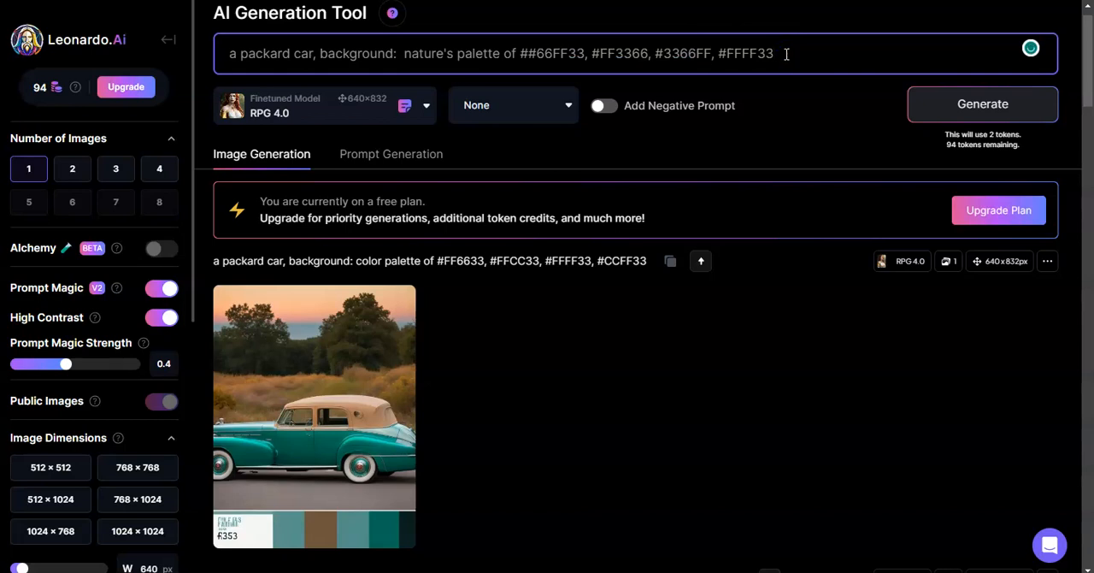
Step: Generate the car image from the nature's palette prompt, view it enlarged and close the view
{"action": "key", "text": "Return"}
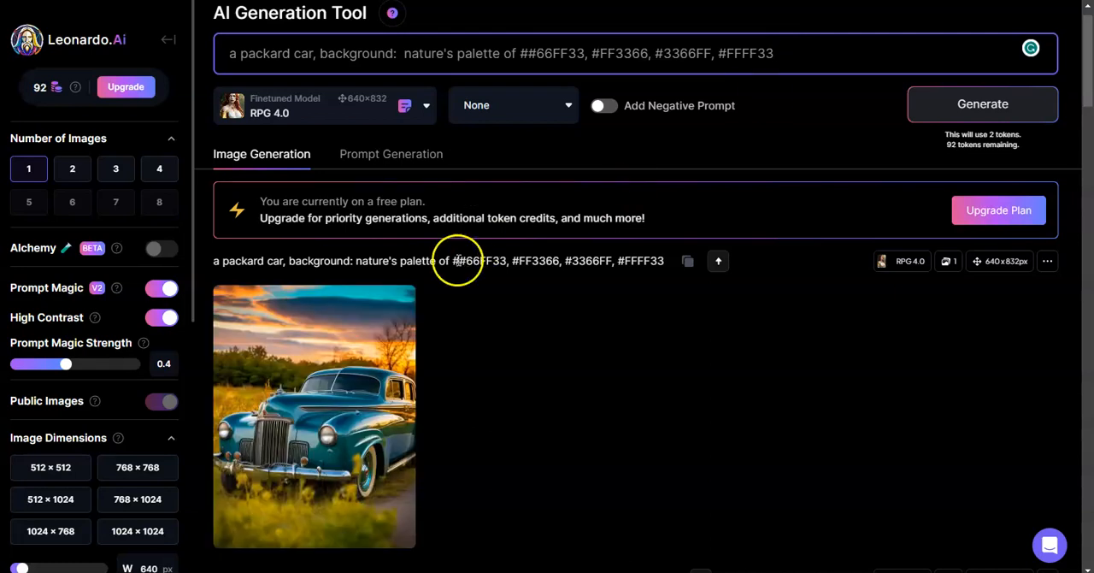
{"action": "left_click", "coordinate": [406, 289]}
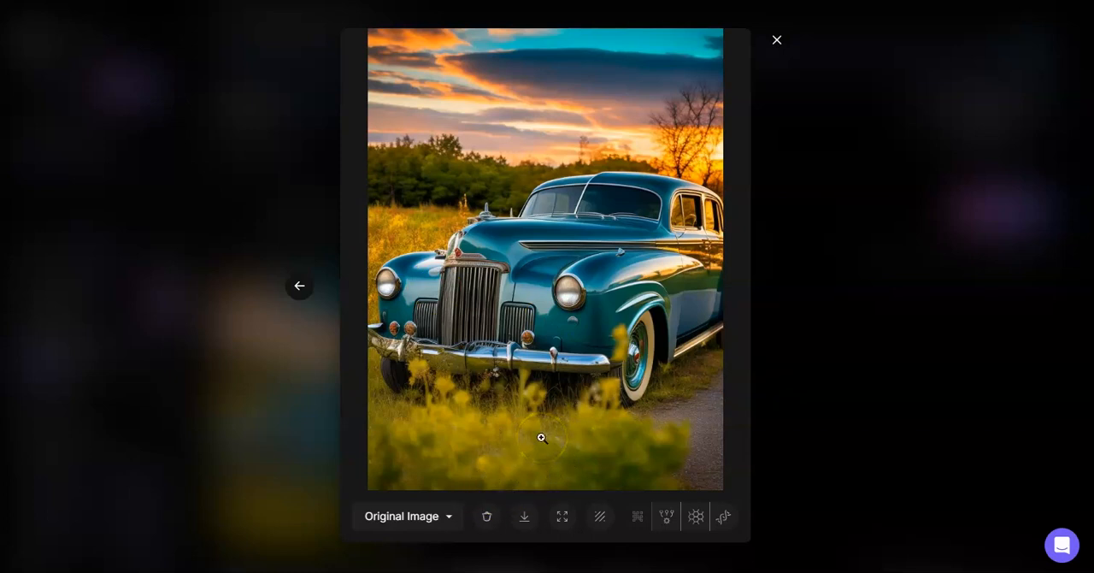
{"action": "left_click", "coordinate": [777, 40]}
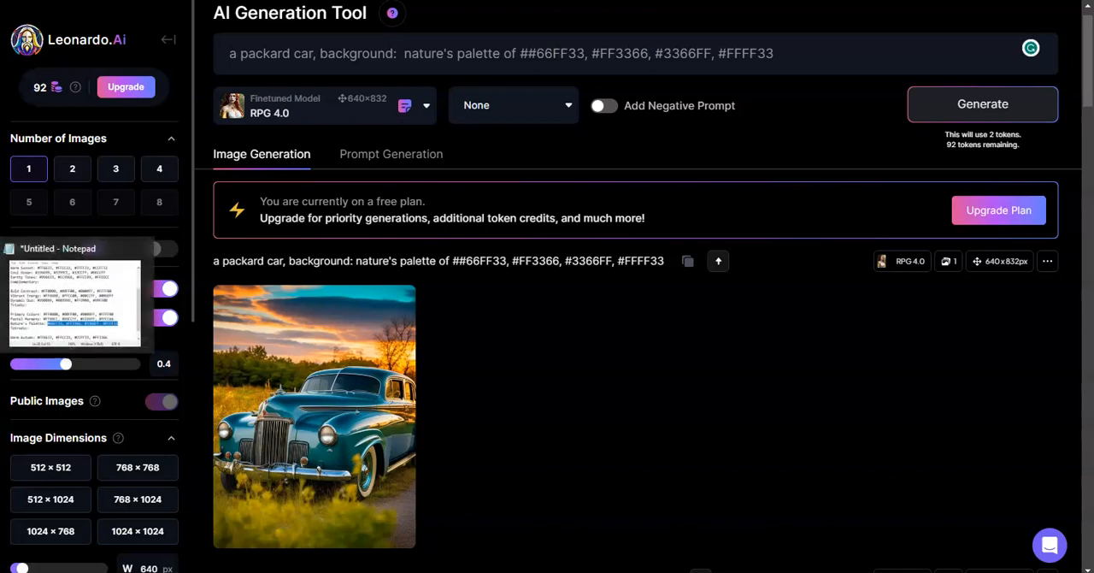
Step: Replace the prompt's color codes with the full Notepad entry "Dynamic Duo: #990099, #009999, #FF9900, #99FF00"
{"action": "left_click", "coordinate": [0, 295]}
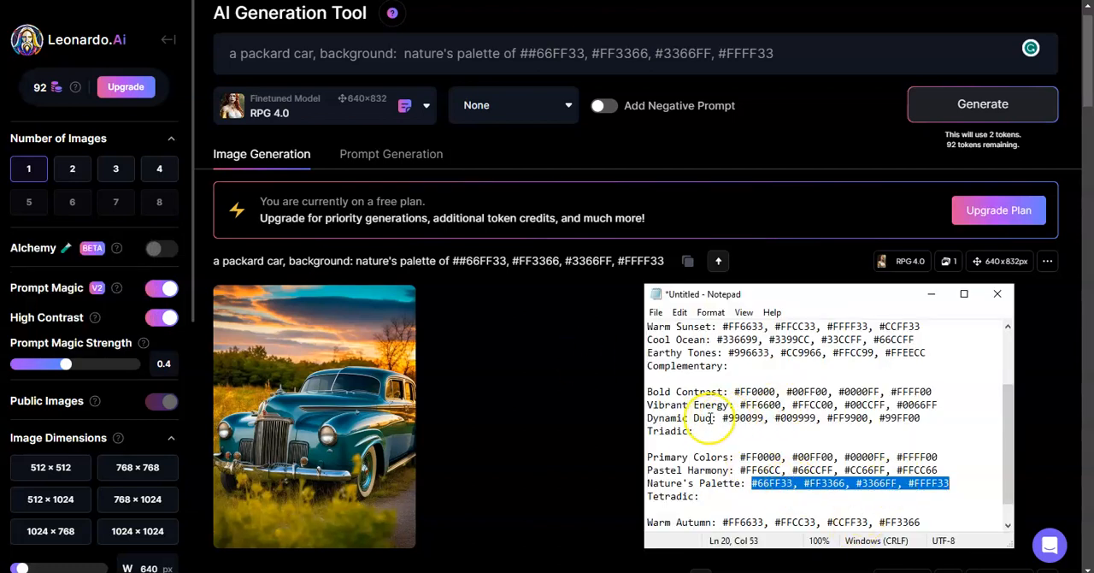
{"action": "left_click_drag", "start_coordinate": [647, 417], "coordinate": [922, 417]}
{"action": "key", "text": "ctrl+c"}
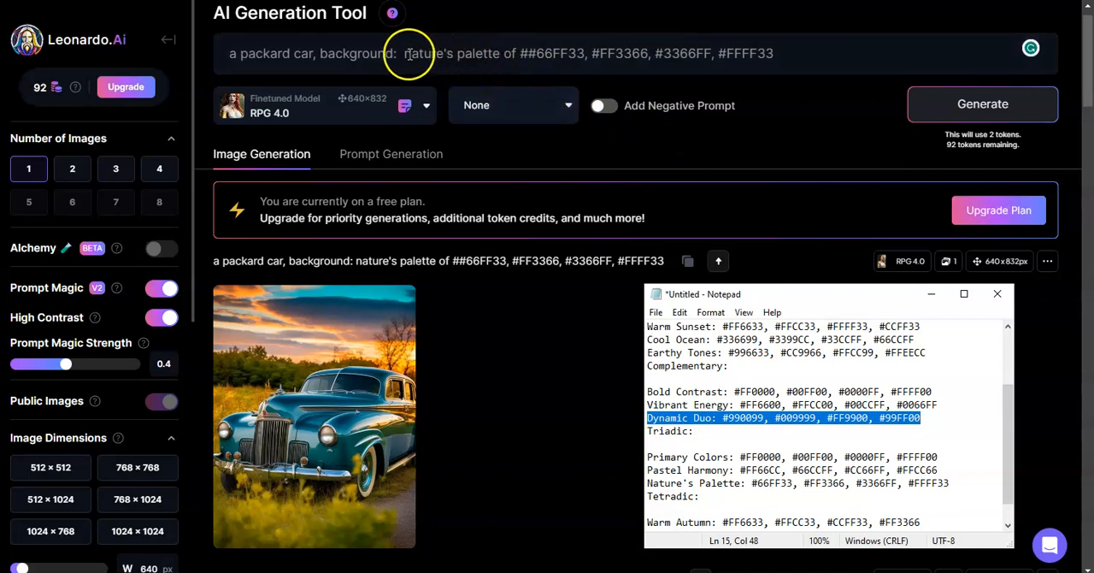
{"action": "left_click", "coordinate": [518, 52]}
{"action": "left_click_drag", "start_coordinate": [521, 52], "coordinate": [794, 62]}
{"action": "key", "text": "ctrl+v"}
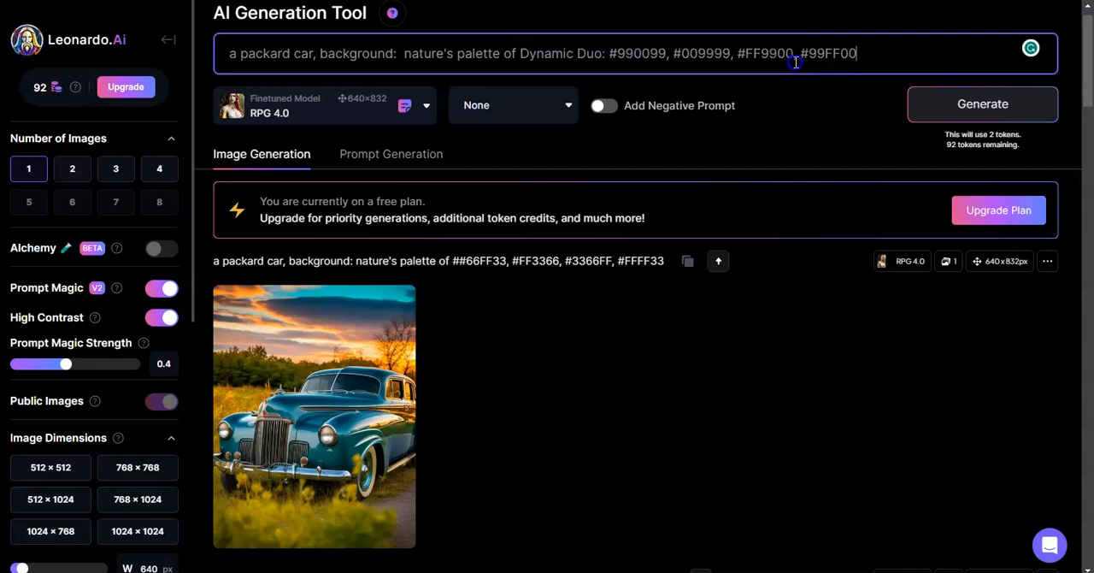
Step: Replace "nature's" with "color" in the prompt so it reads "color palette of Dynamic Duo"
{"action": "left_click", "coordinate": [528, 54]}
{"action": "left_click", "coordinate": [858, 107]}
{"action": "left_click", "coordinate": [484, 53]}
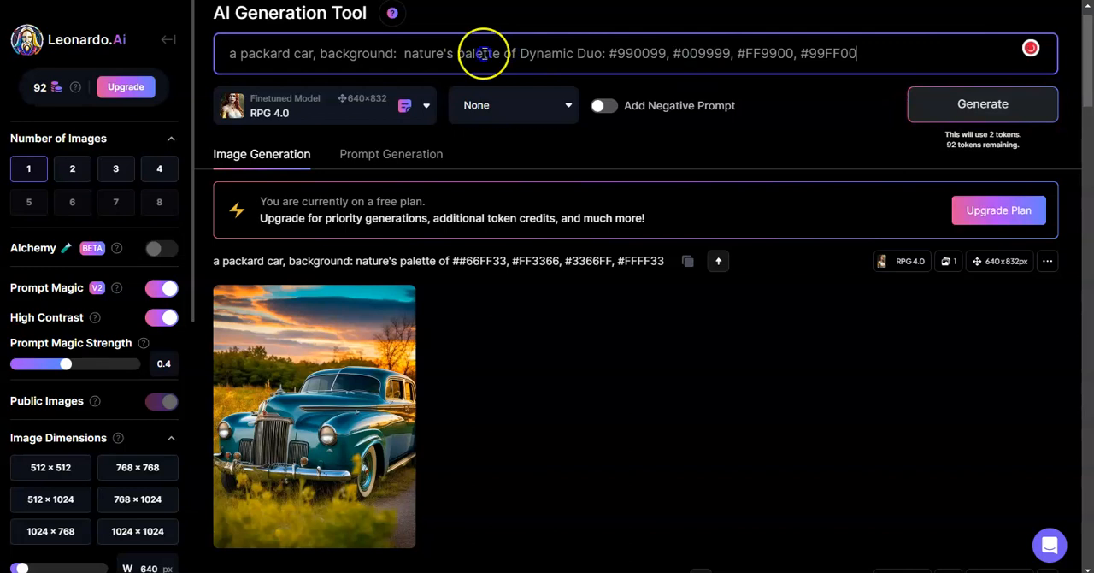
{"action": "left_click", "coordinate": [456, 53]}
{"action": "key", "text": "BackSpace"}
{"action": "key", "text": "BackSpace"}
{"action": "key", "text": "BackSpace"}
{"action": "key", "text": "BackSpace"}
{"action": "key", "text": "BackSpace"}
{"action": "key", "text": "BackSpace"}
{"action": "key", "text": "BackSpace"}
{"action": "key", "text": "BackSpace"}
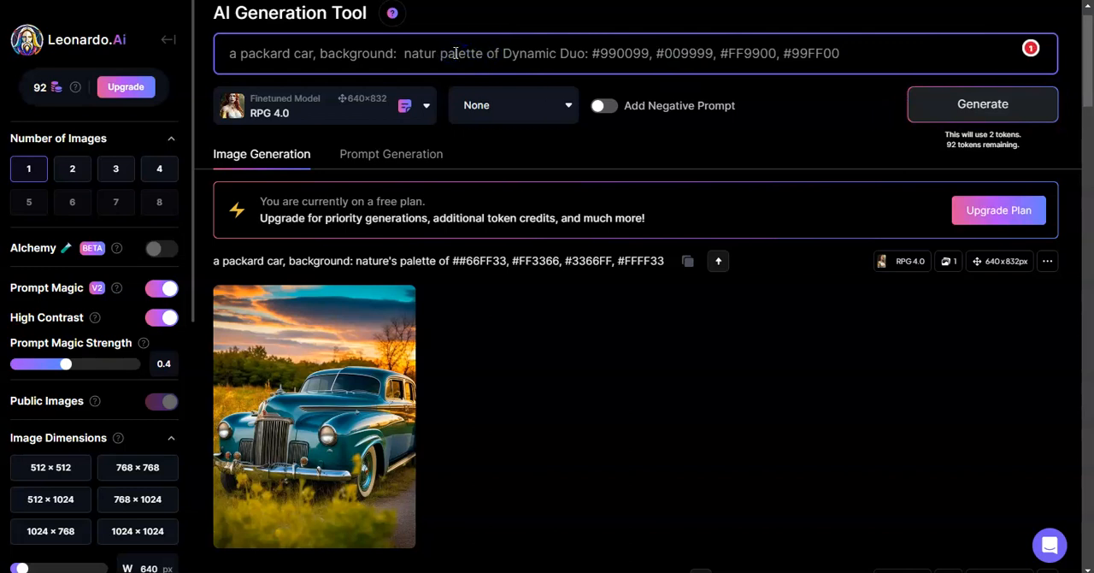
{"action": "type", "text": "color"}
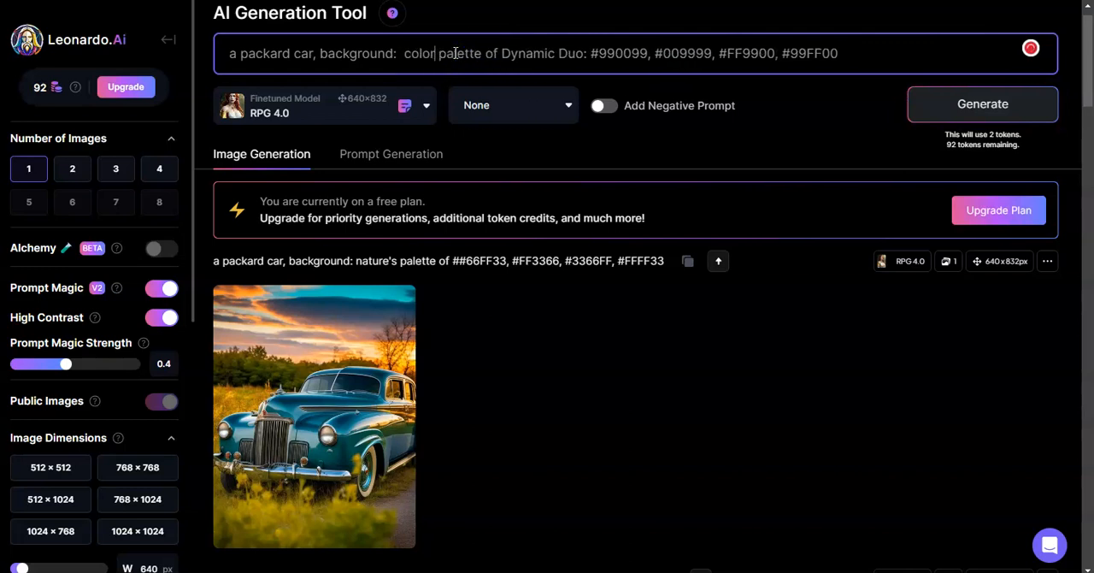
{"action": "left_click", "coordinate": [587, 53]}
{"action": "key", "text": "BackSpace"}
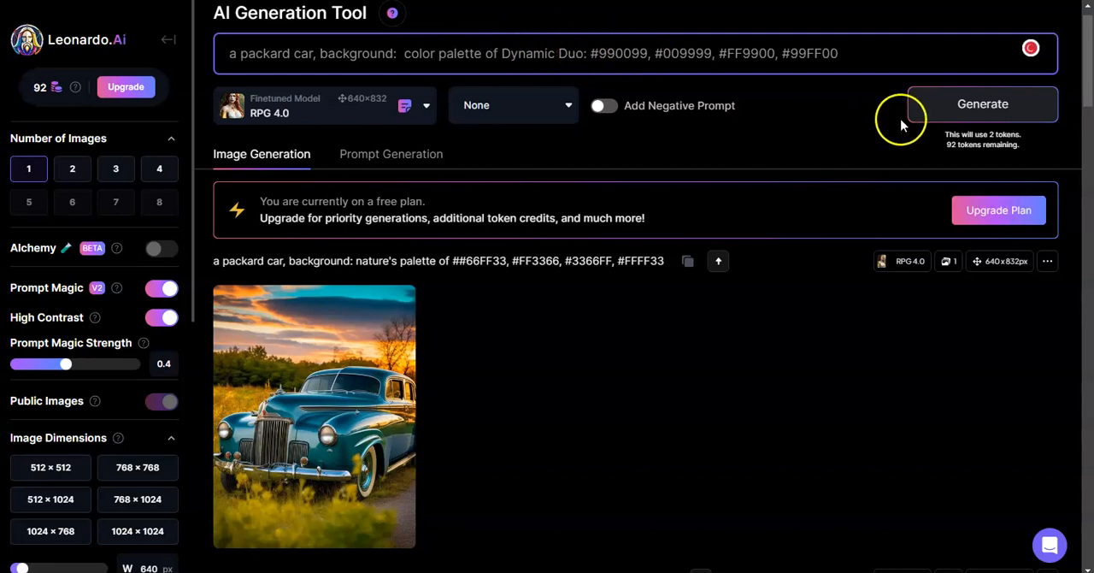
Step: Generate the car image from the Dynamic Duo prompt, view it enlarged and close the view
{"action": "left_click", "coordinate": [927, 116]}
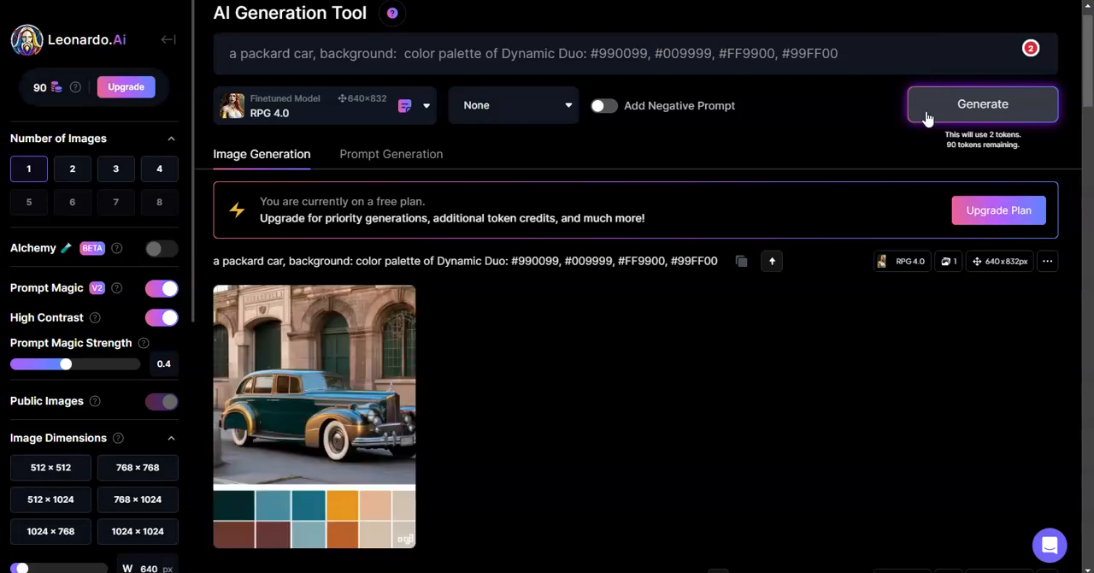
{"action": "left_click", "coordinate": [377, 351]}
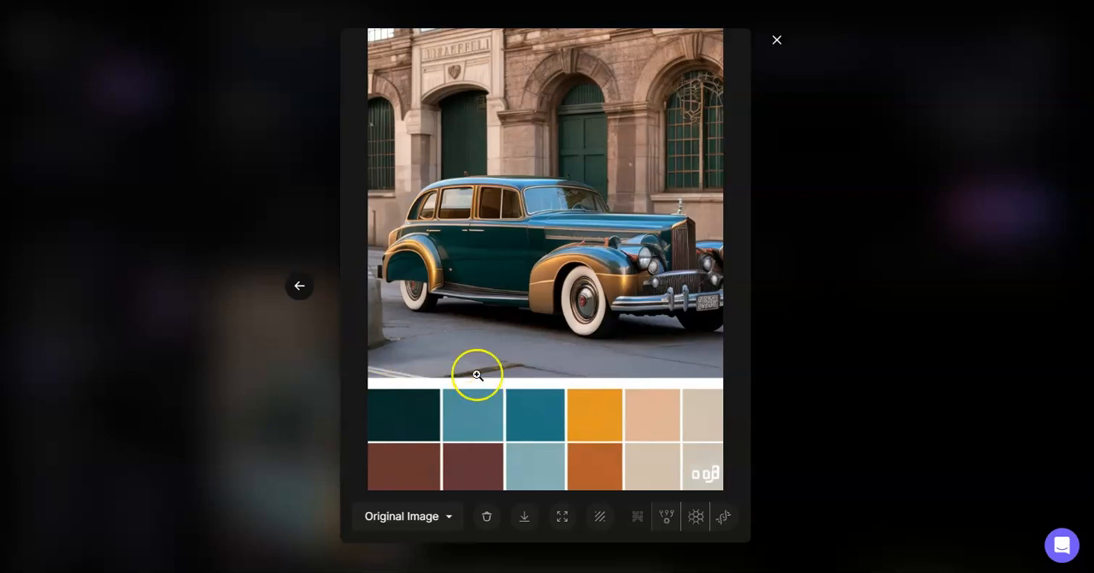
{"action": "left_click", "coordinate": [775, 42]}
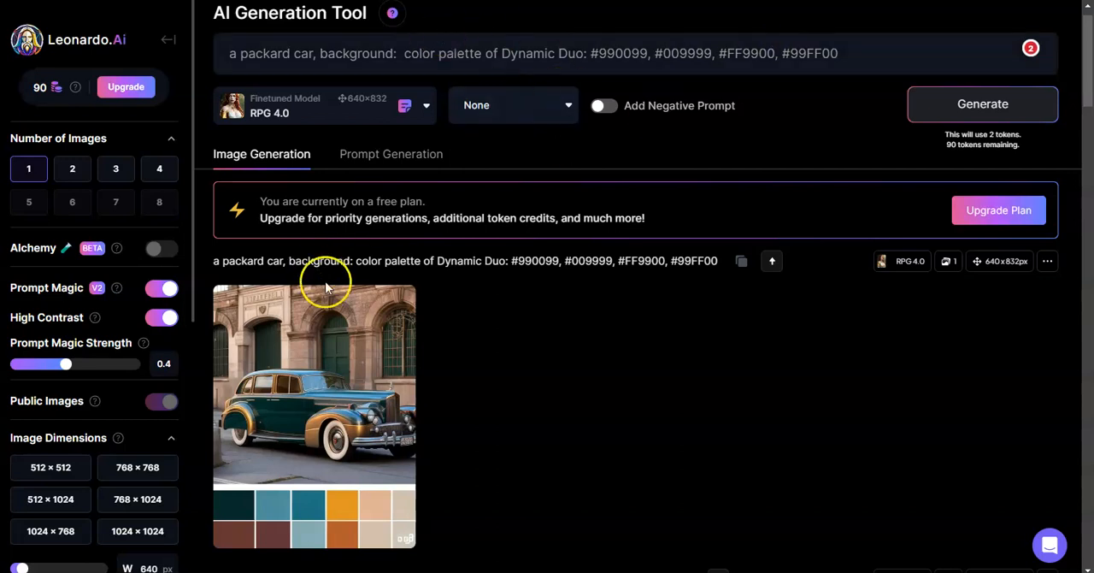
Step: Replace the prompt's Dynamic Duo entry with "Vibrant Energy: #FF6600, #FFCC00, #00CCFF, #0066FF" copied from Notepad
{"action": "left_click", "coordinate": [342, 572]}
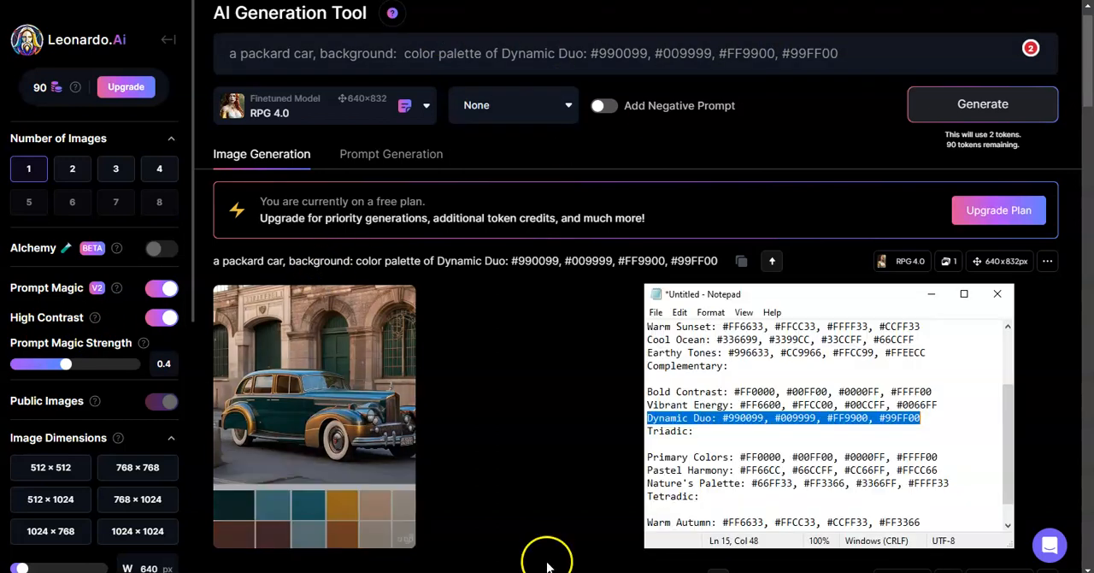
{"action": "left_click_drag", "start_coordinate": [741, 404], "coordinate": [646, 408]}
{"action": "key", "text": "ctrl+c"}
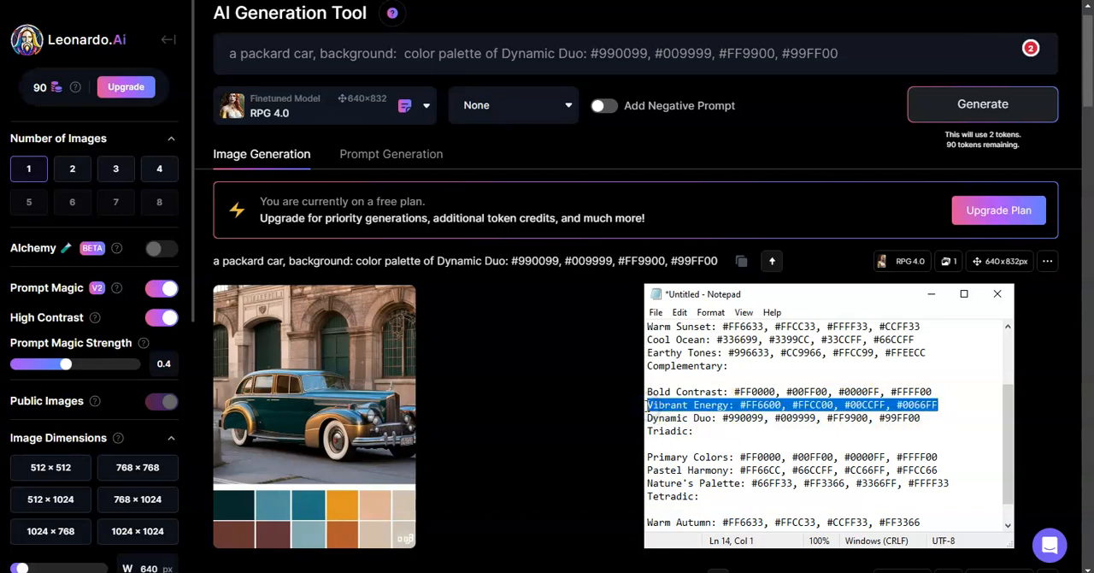
{"action": "left_click_drag", "start_coordinate": [503, 53], "coordinate": [845, 48]}
{"action": "key", "text": "ctrl+v"}
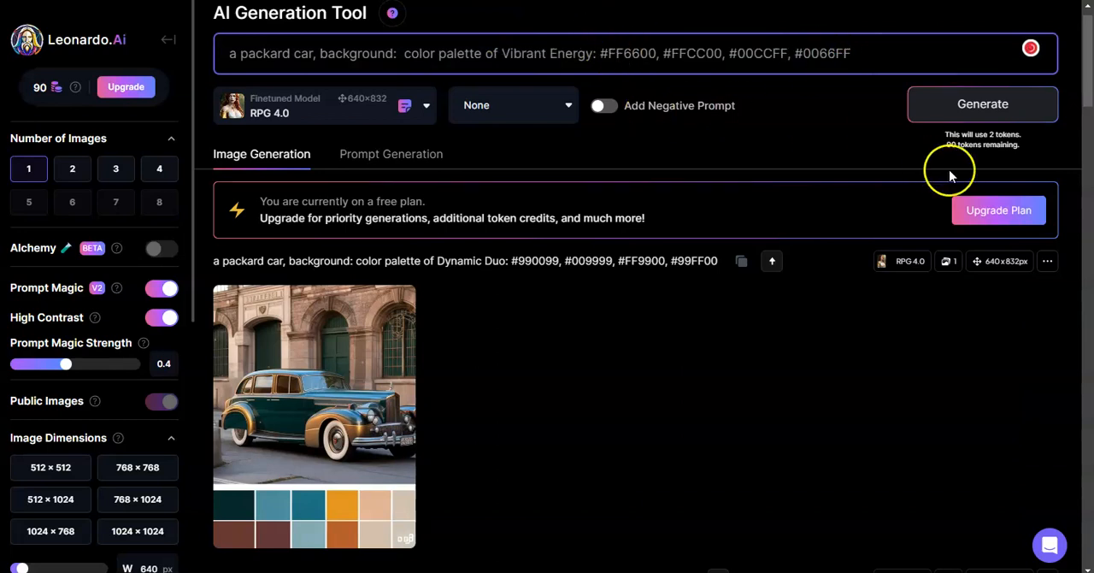
Step: Generate the car image from the Vibrant Energy prompt, view it enlarged and close the view
{"action": "left_click", "coordinate": [981, 106]}
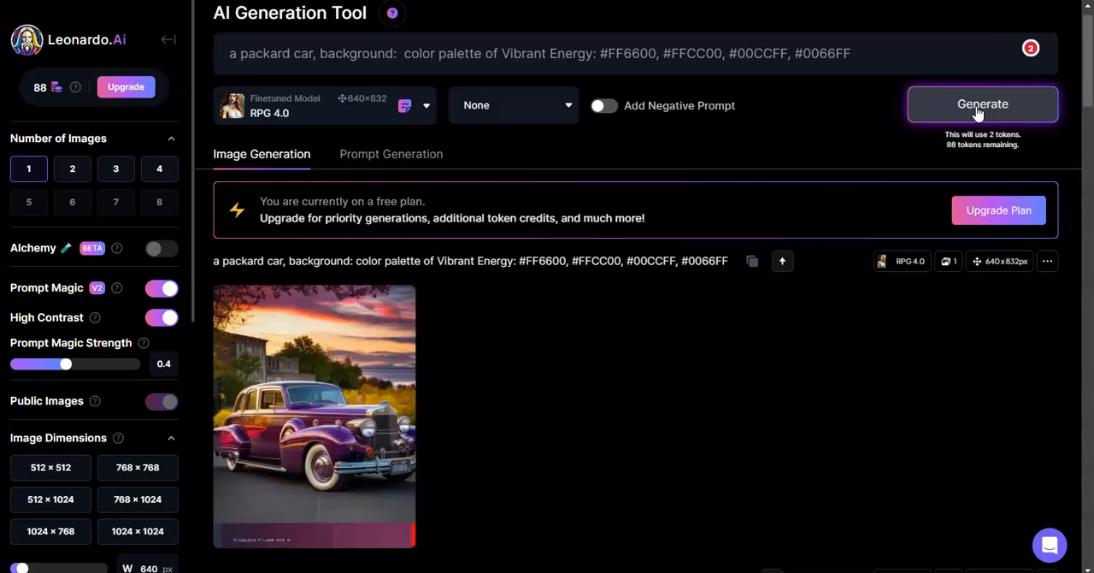
{"action": "left_click", "coordinate": [380, 339]}
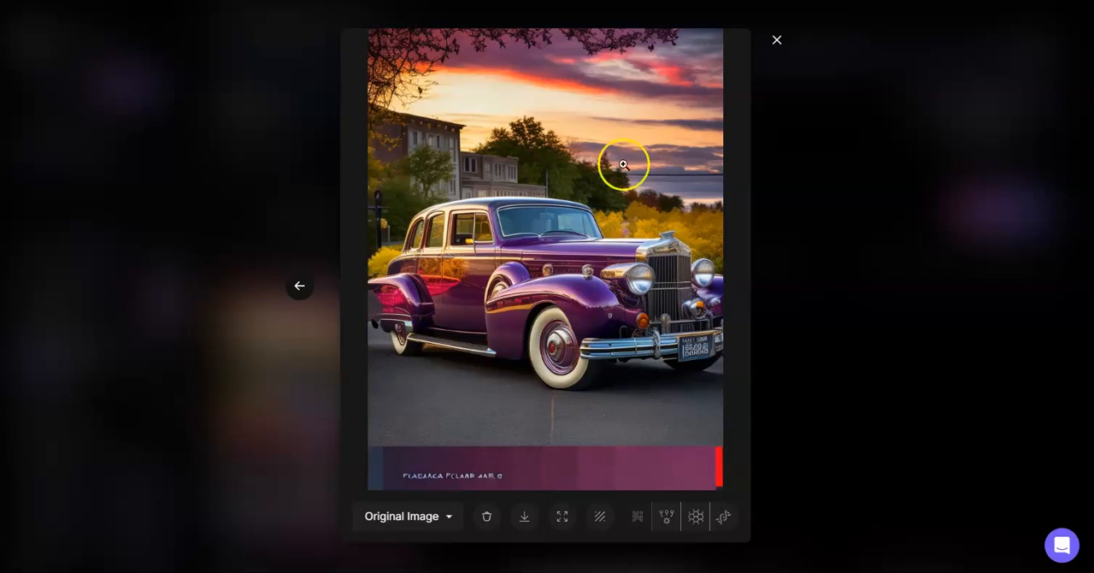
{"action": "left_click", "coordinate": [778, 41]}
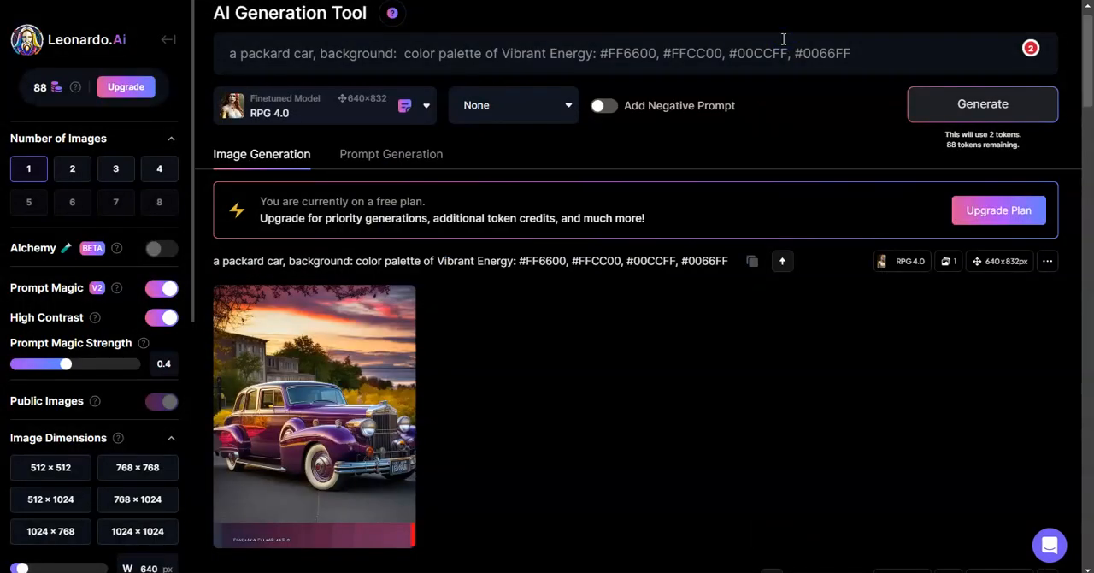
Step: Look through the Notepad list of color palettes, from the Analogous group to the Tetradic group
{"action": "key", "text": "alt+Tab"}
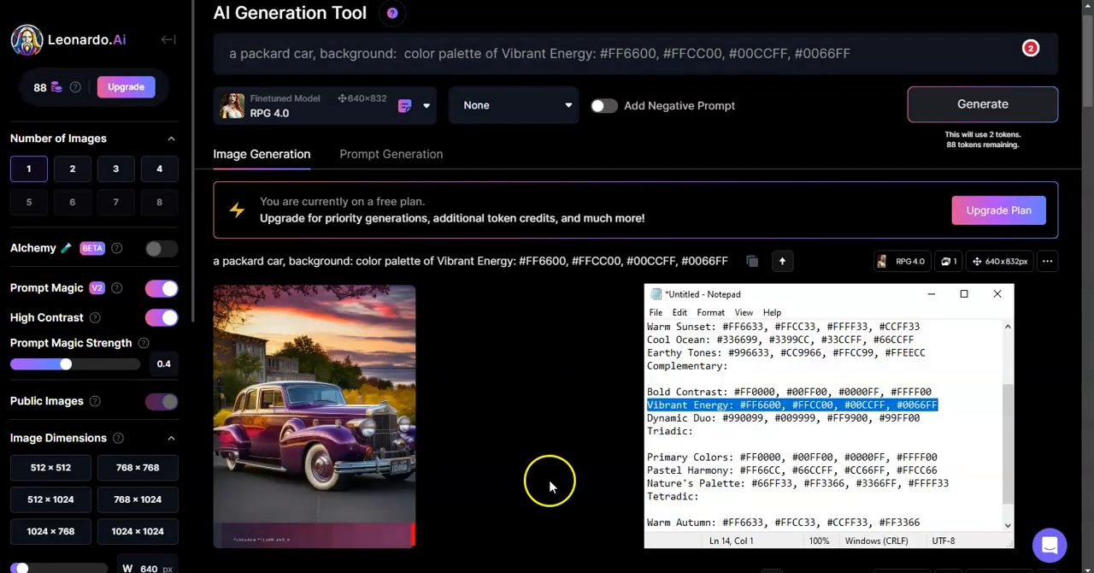
{"action": "left_click", "coordinate": [732, 447]}
{"action": "key", "text": "Up"}
{"action": "key", "text": "Up"}
{"action": "key", "text": "Up"}
{"action": "key", "text": "Up"}
{"action": "key", "text": "Up"}
{"action": "key", "text": "Up"}
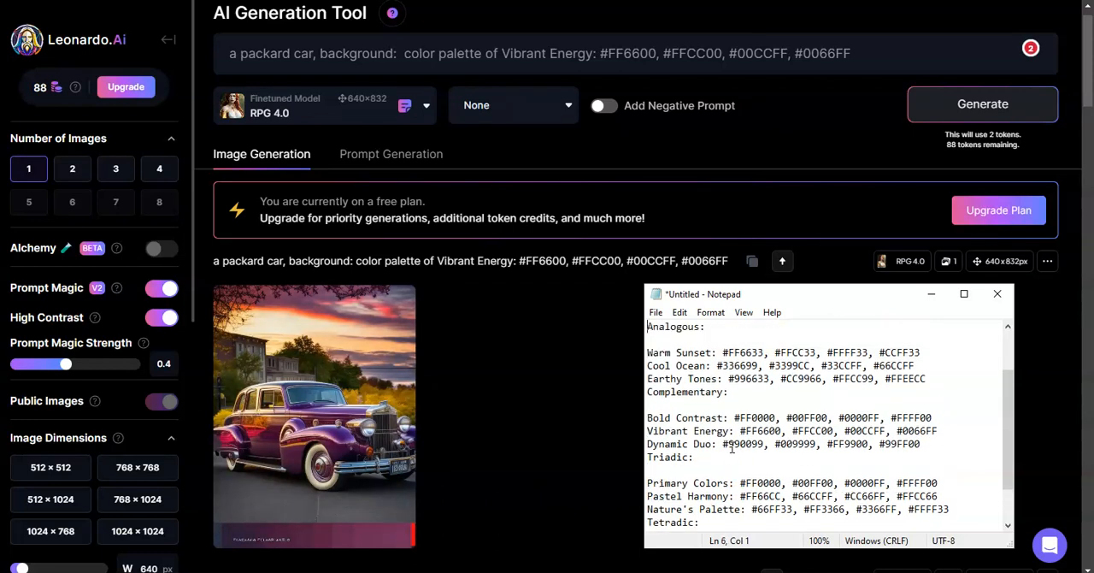
{"action": "key", "text": "Down"}
{"action": "key", "text": "Down"}
{"action": "key", "text": "Down"}
{"action": "key", "text": "Down"}
{"action": "key", "text": "Down"}
{"action": "key", "text": "Down"}
{"action": "key", "text": "Down"}
{"action": "key", "text": "Down"}
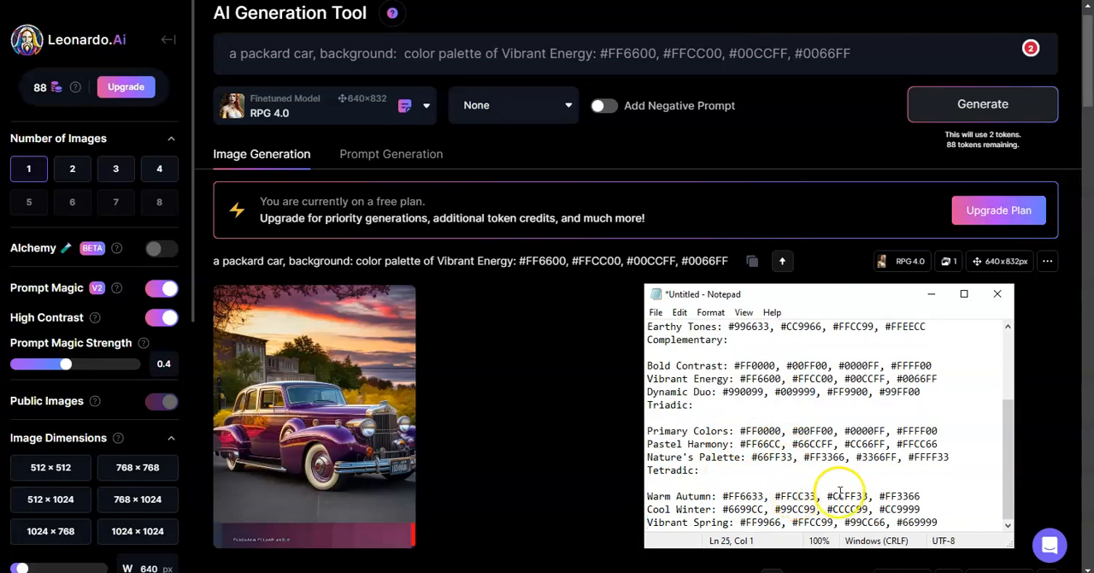
Step: Replace the prompt's Vibrant Energy entry with "Warm Autumn: #FF6633, #FFCC33, #CCFF33, #FF3366" copied from Notepad
{"action": "left_click_drag", "start_coordinate": [922, 495], "coordinate": [648, 495]}
{"action": "key", "text": "ctrl+c"}
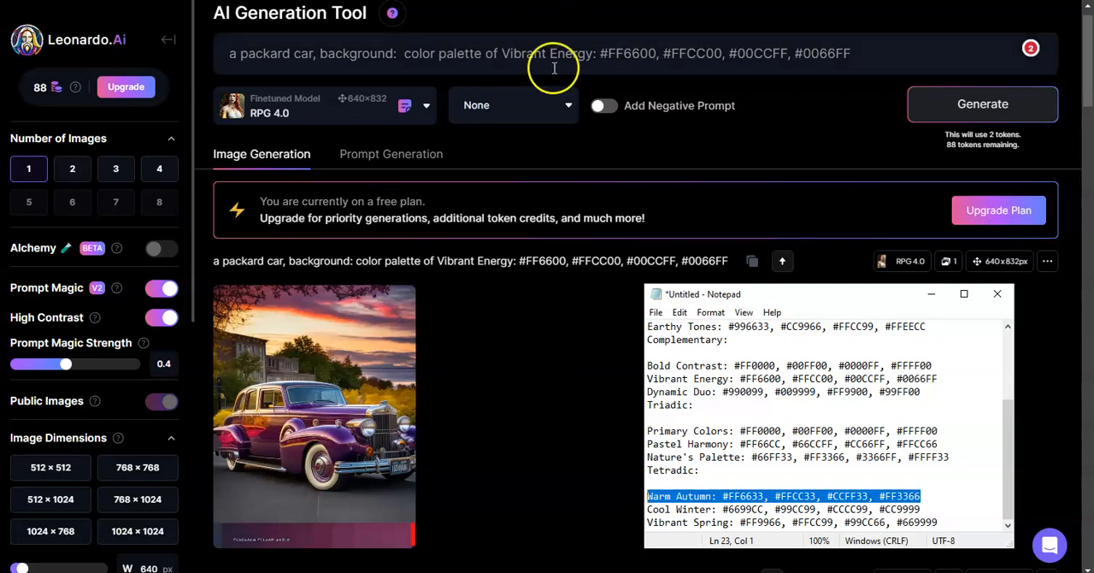
{"action": "left_click_drag", "start_coordinate": [502, 53], "coordinate": [937, 67]}
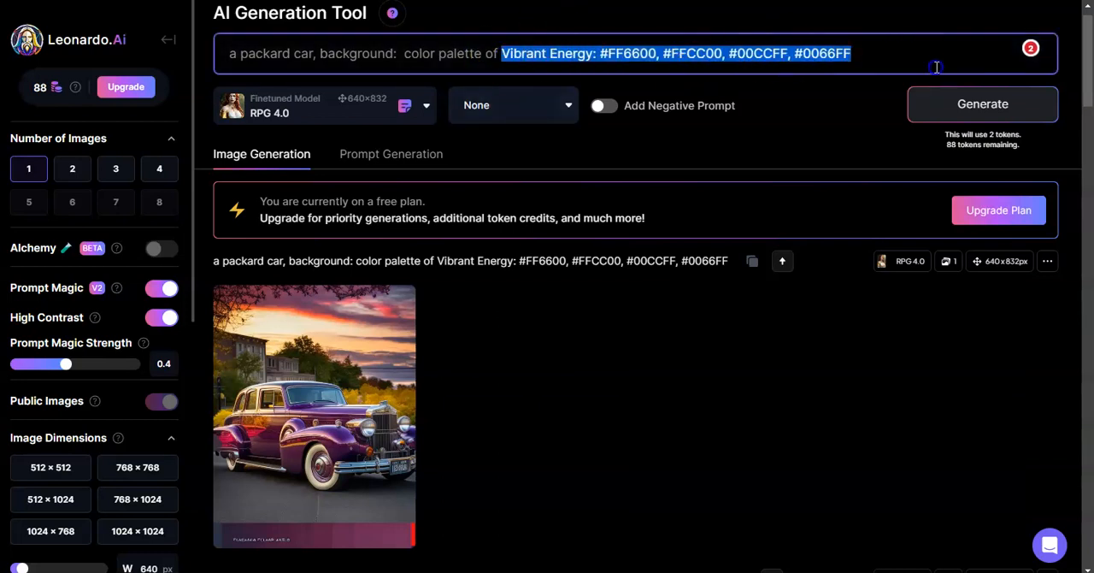
{"action": "key", "text": "ctrl+v"}
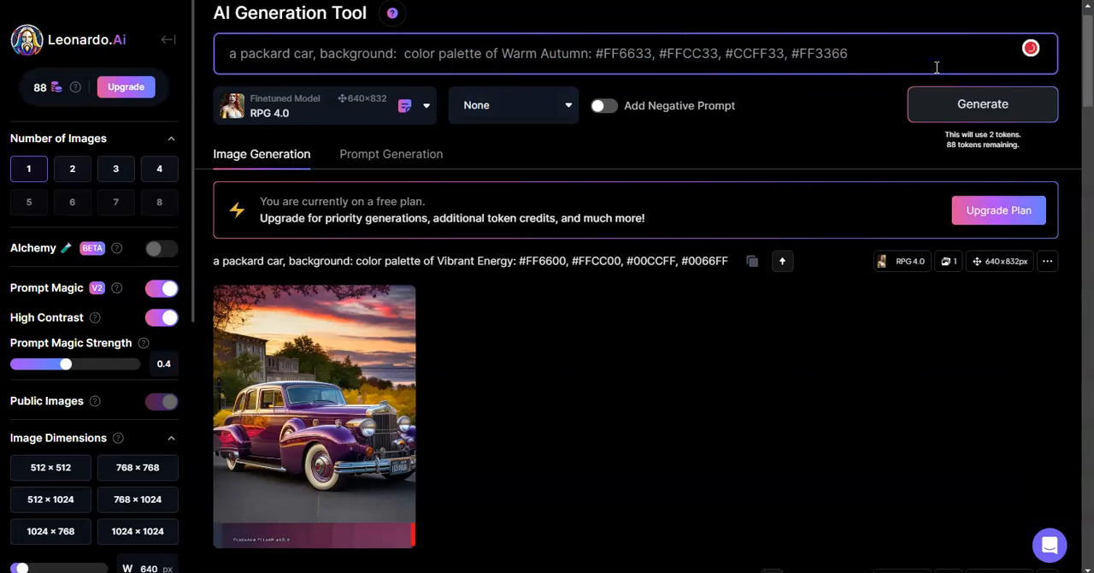
Step: Generate the car image from the Warm Autumn prompt, view it enlarged and close the view
{"action": "left_click", "coordinate": [994, 105]}
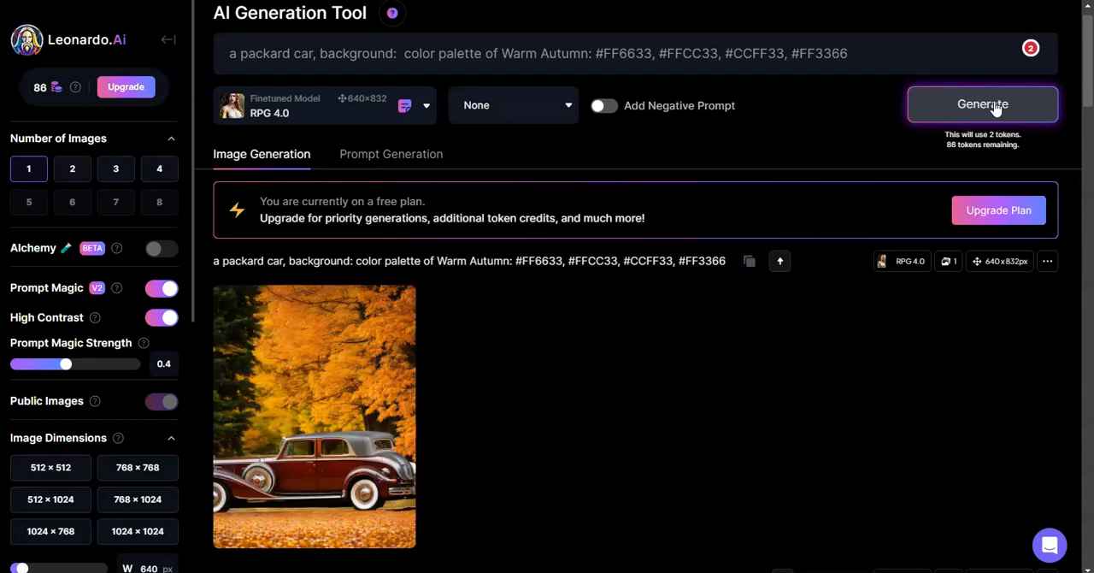
{"action": "left_click", "coordinate": [358, 354]}
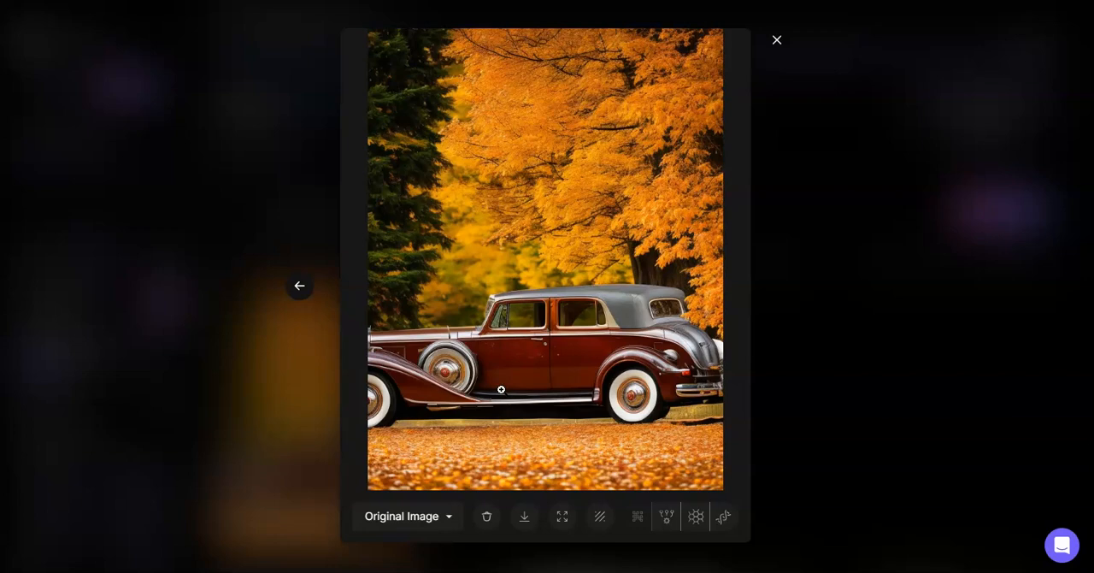
{"action": "left_click", "coordinate": [782, 43]}
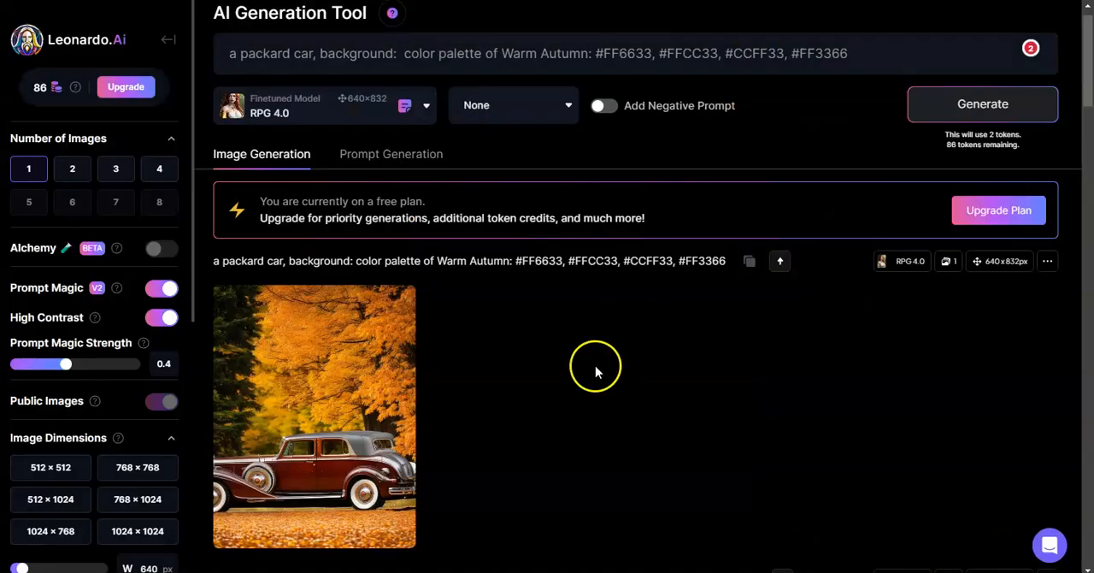